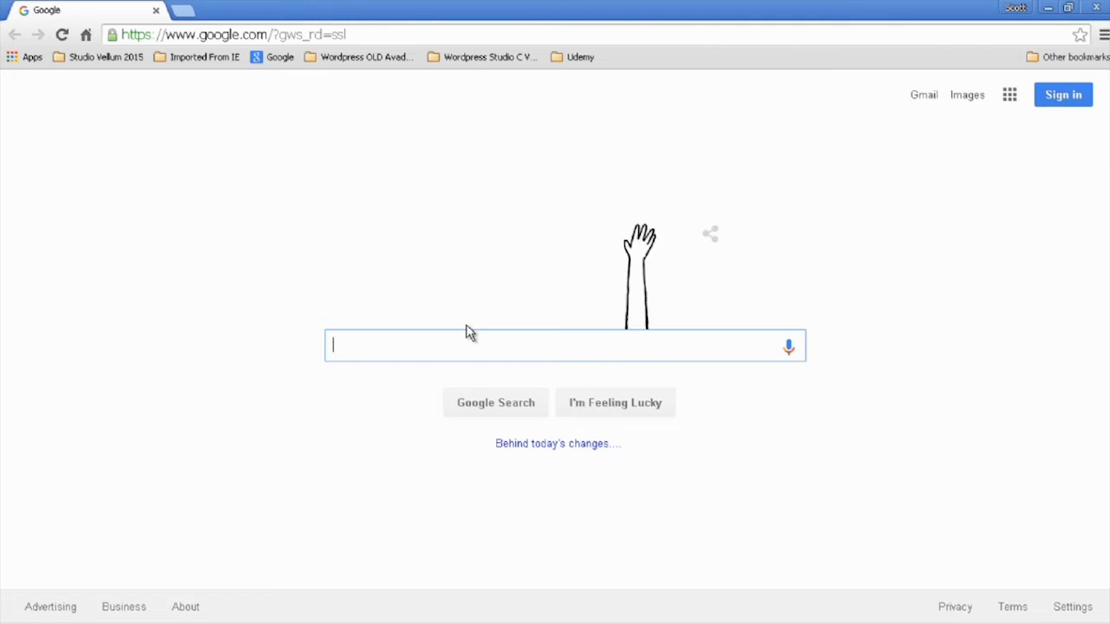
# - Search Google for audacity and highlight the audacityteam.org address in the official result
pyautogui.write('audacity')
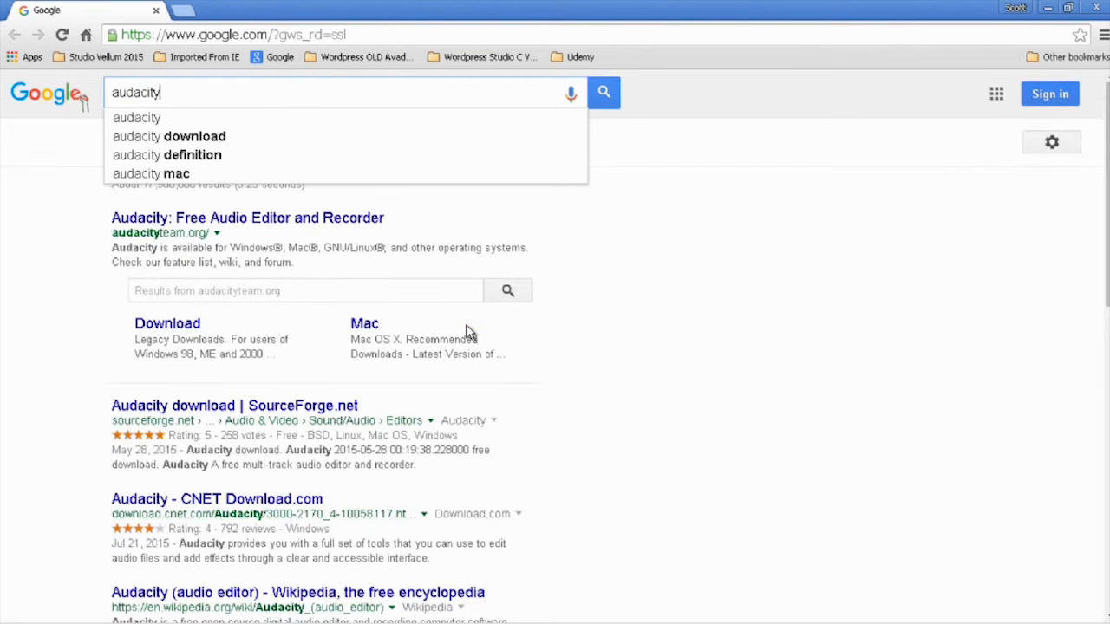
pyautogui.press('Return')
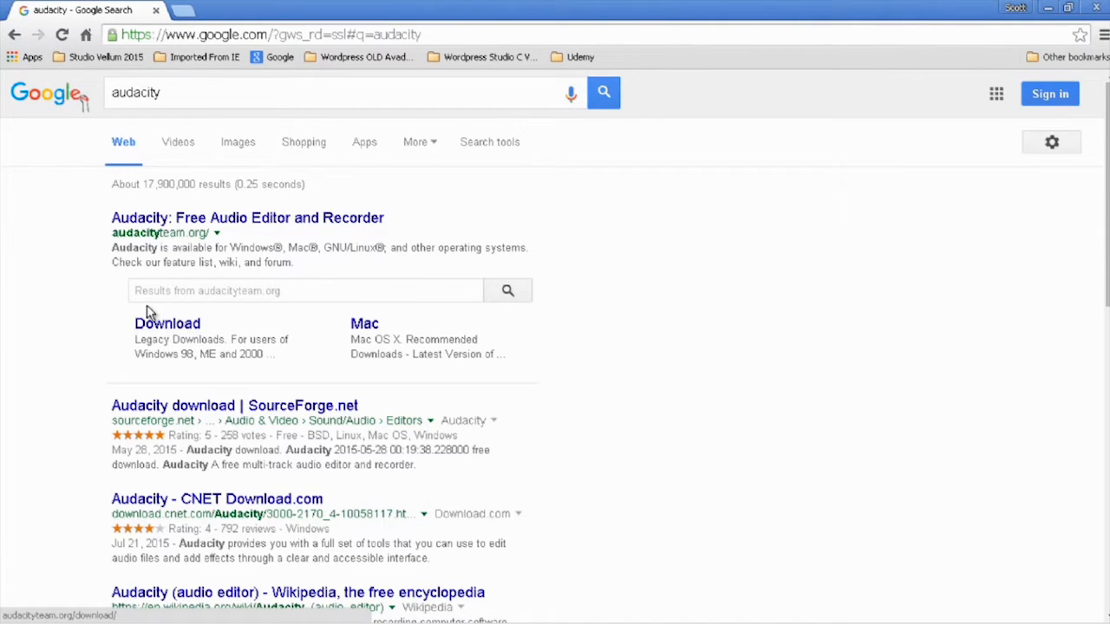
pyautogui.moveTo(111, 233); pyautogui.dragTo(291, 224)
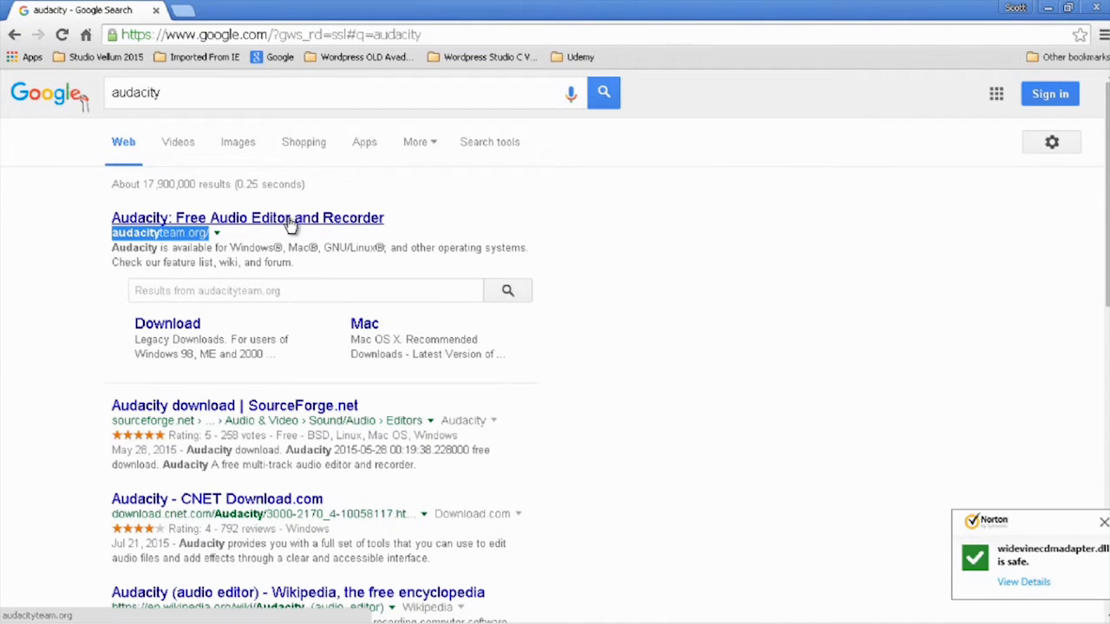
# - Open the official Audacity site and start the Audacity 2.1.1 download for Windows
pyautogui.click(290, 224)
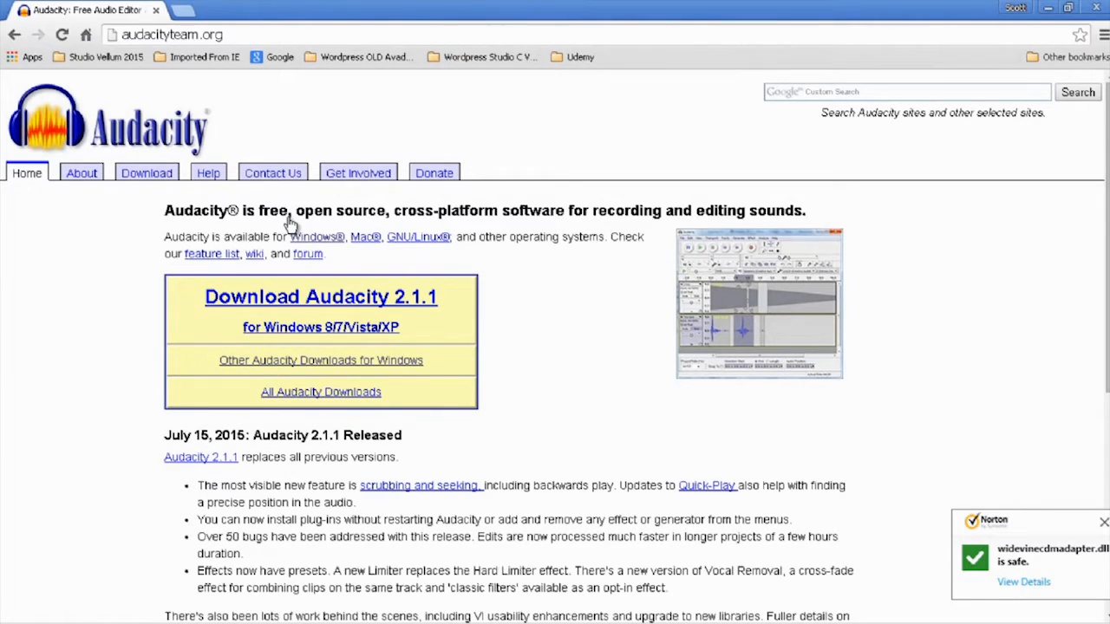
pyautogui.click(270, 299)
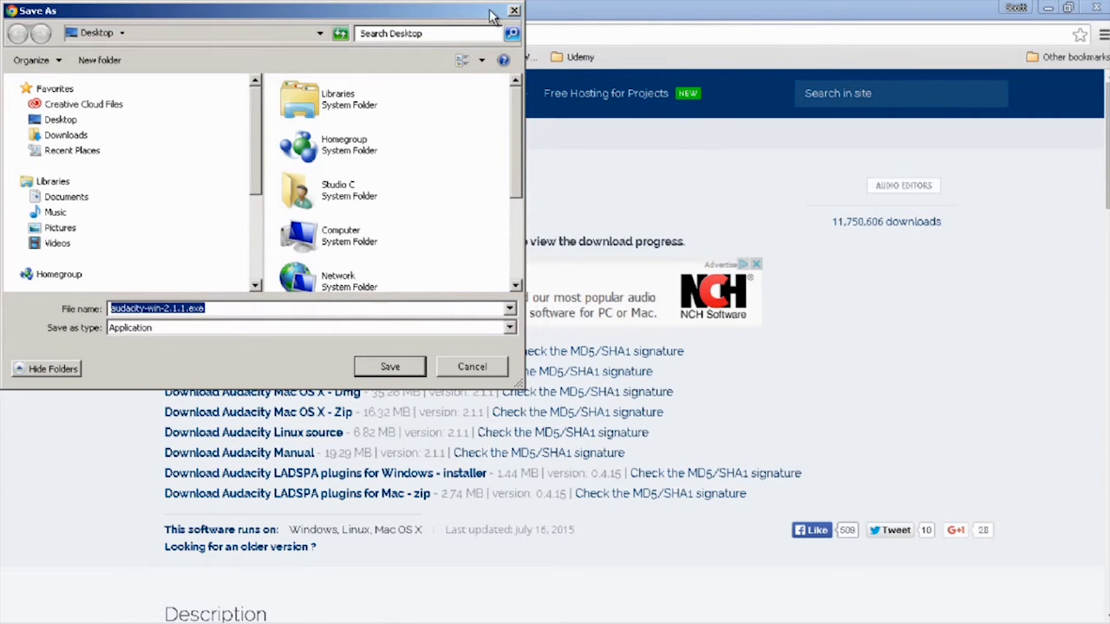
pyautogui.moveTo(492, 21); pyautogui.dragTo(565, 194)
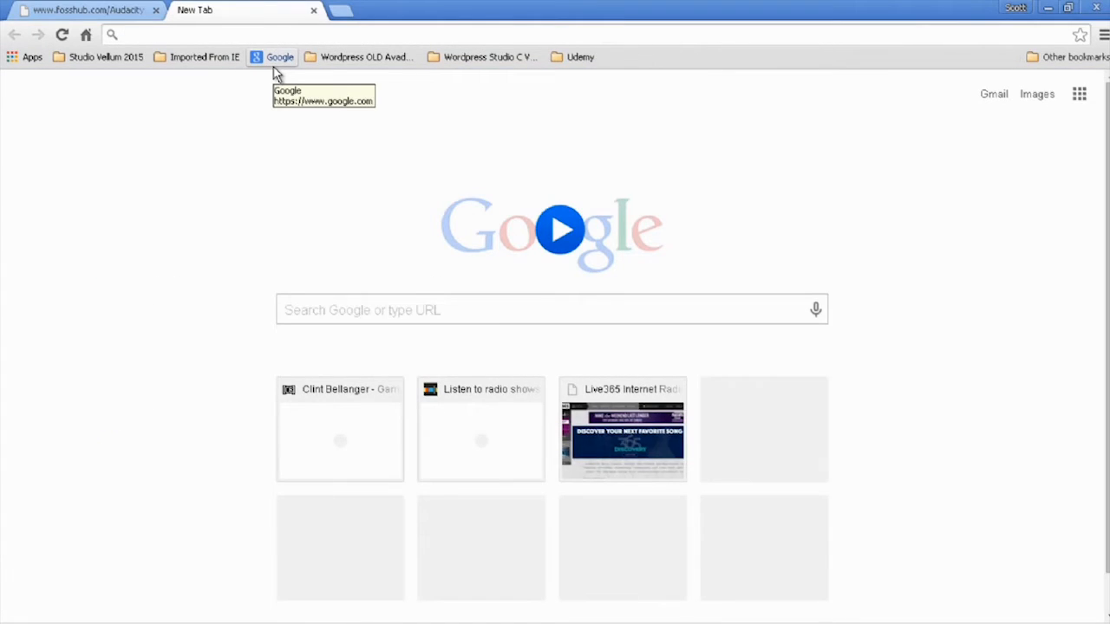
# - Find Audacity's SourceForge page through a separate search, examine its download option and description, and close that page
pyautogui.write('audacity')
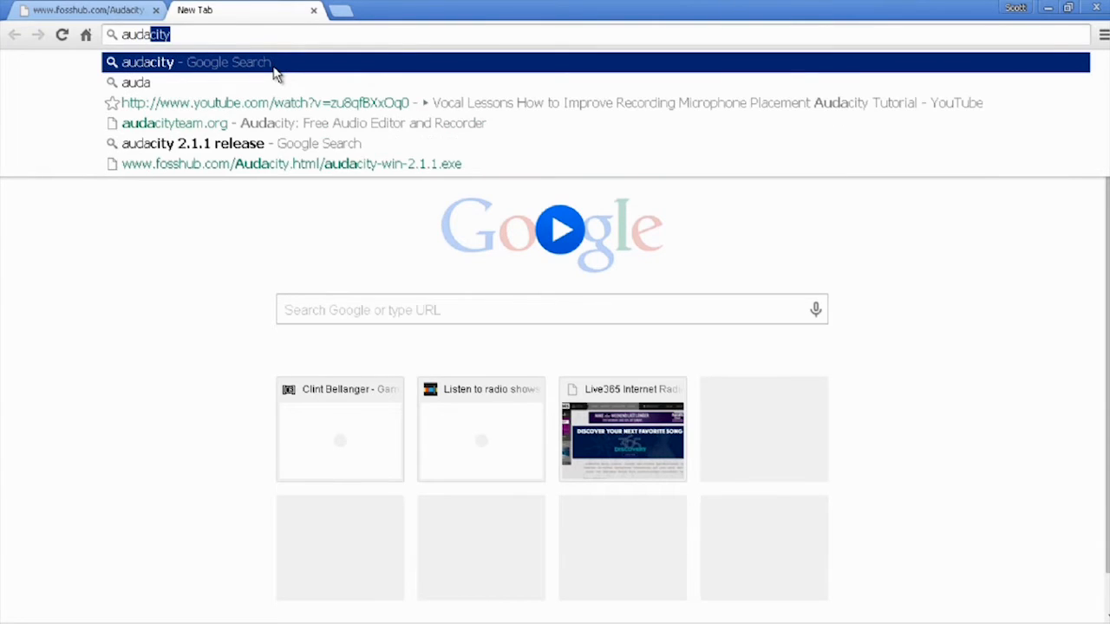
pyautogui.click(273, 68)
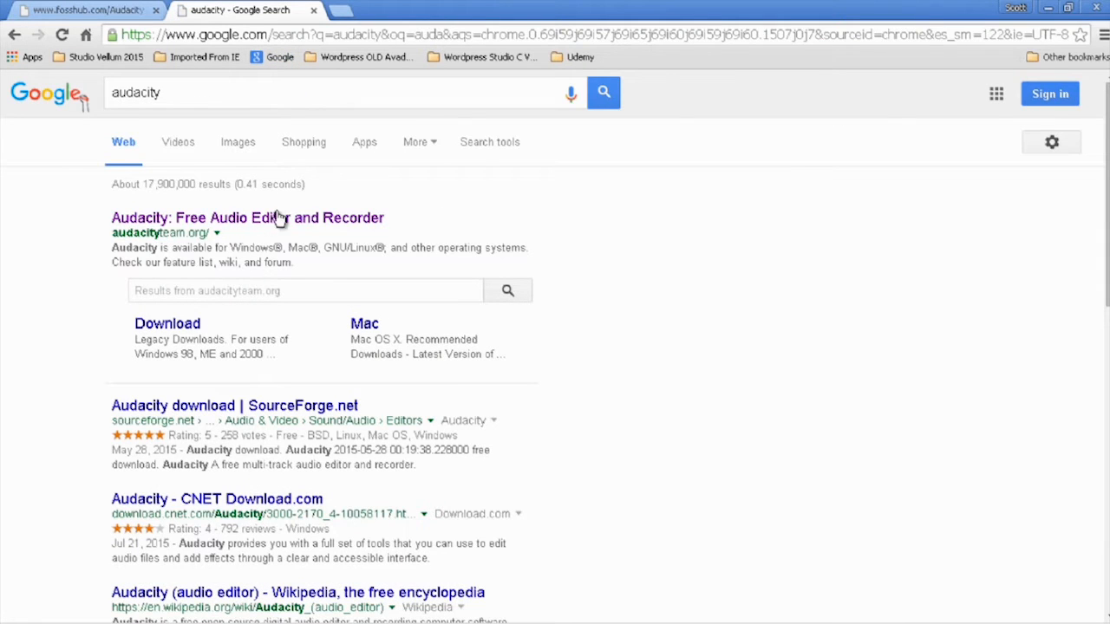
pyautogui.click(294, 414)
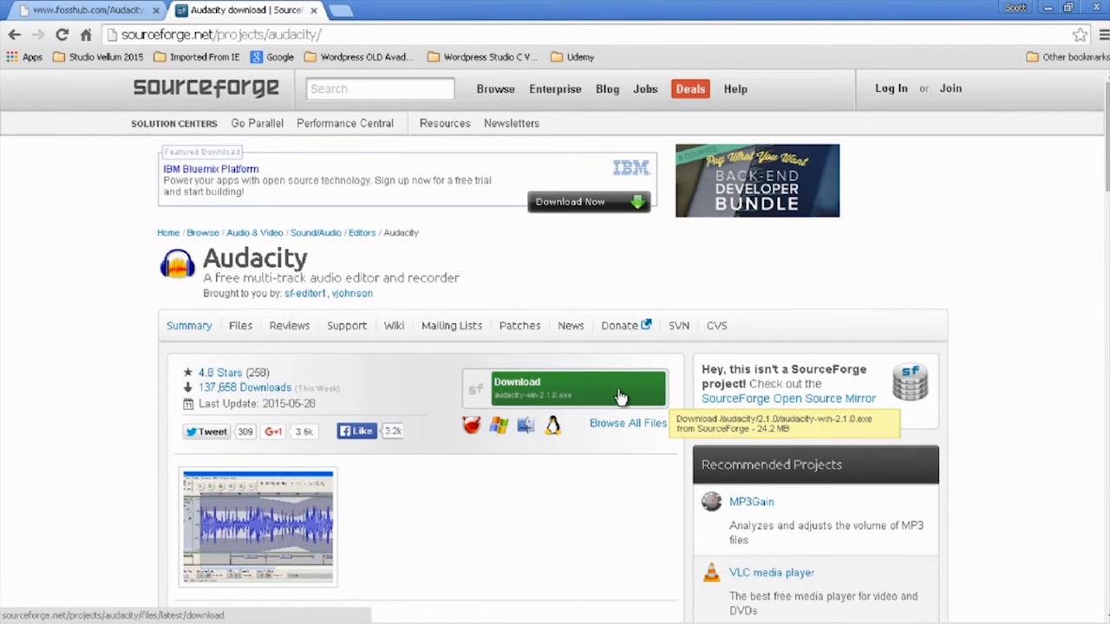
pyautogui.scroll(-3, 620, 396)
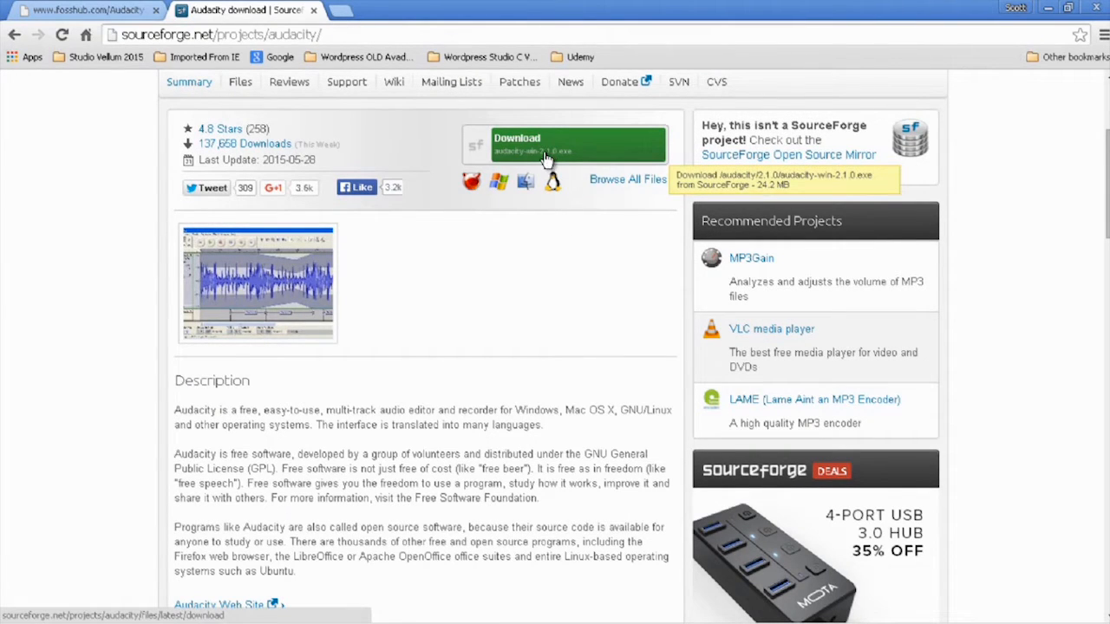
pyautogui.click(315, 11)
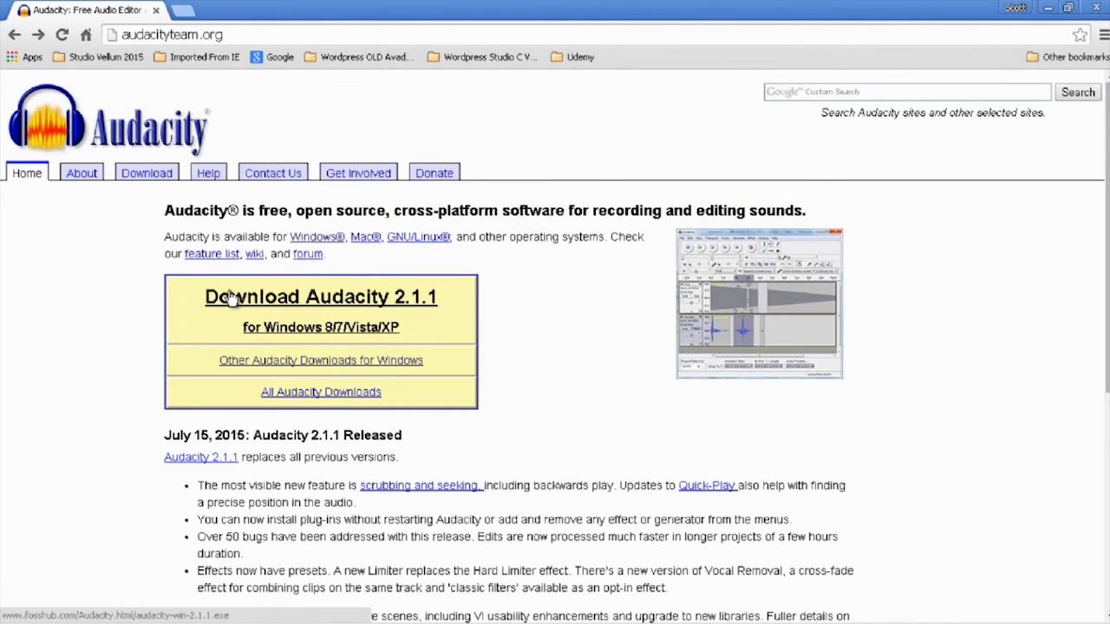
# - Save audacity-win-2.1.1.exe in the windows folder under installs, AUDACITY on Local Disk (C:)
pyautogui.click(228, 296)
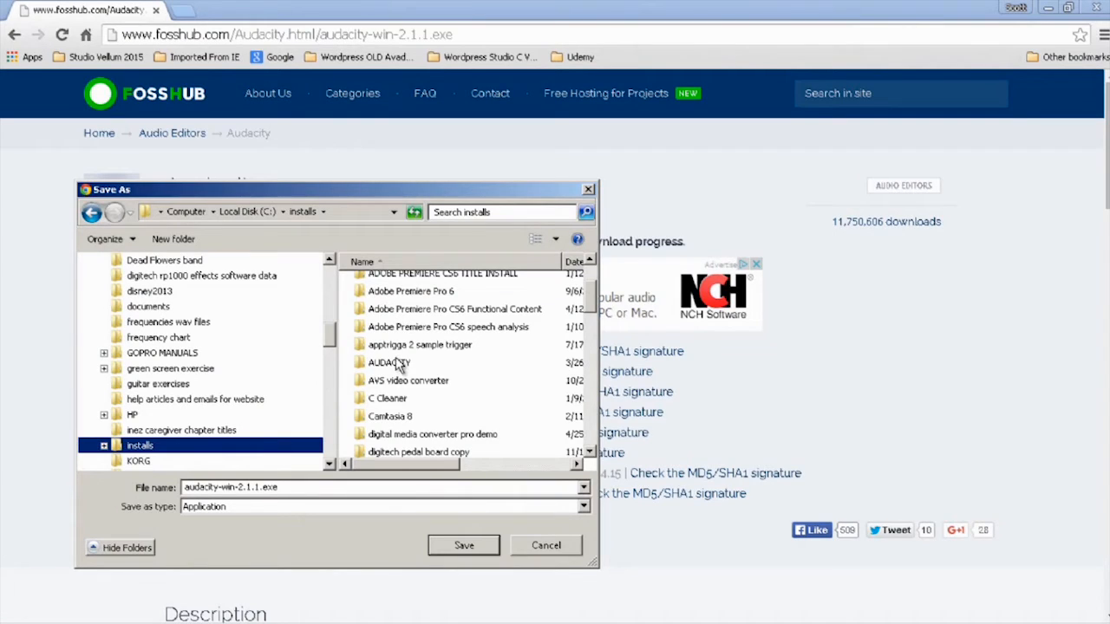
pyautogui.doubleClick(398, 368)
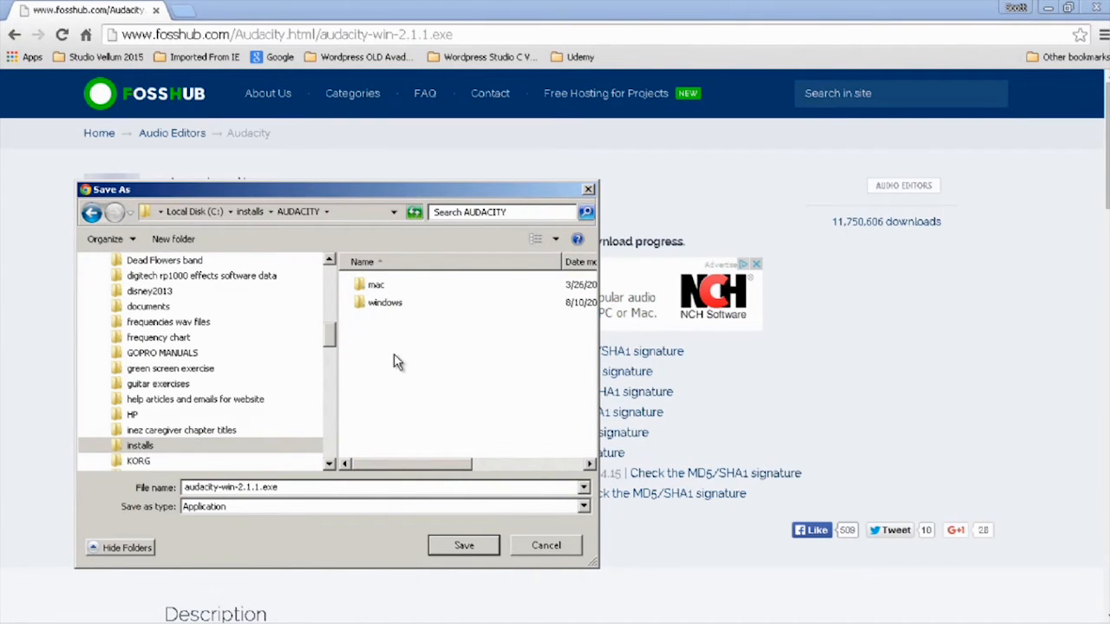
pyautogui.doubleClick(386, 304)
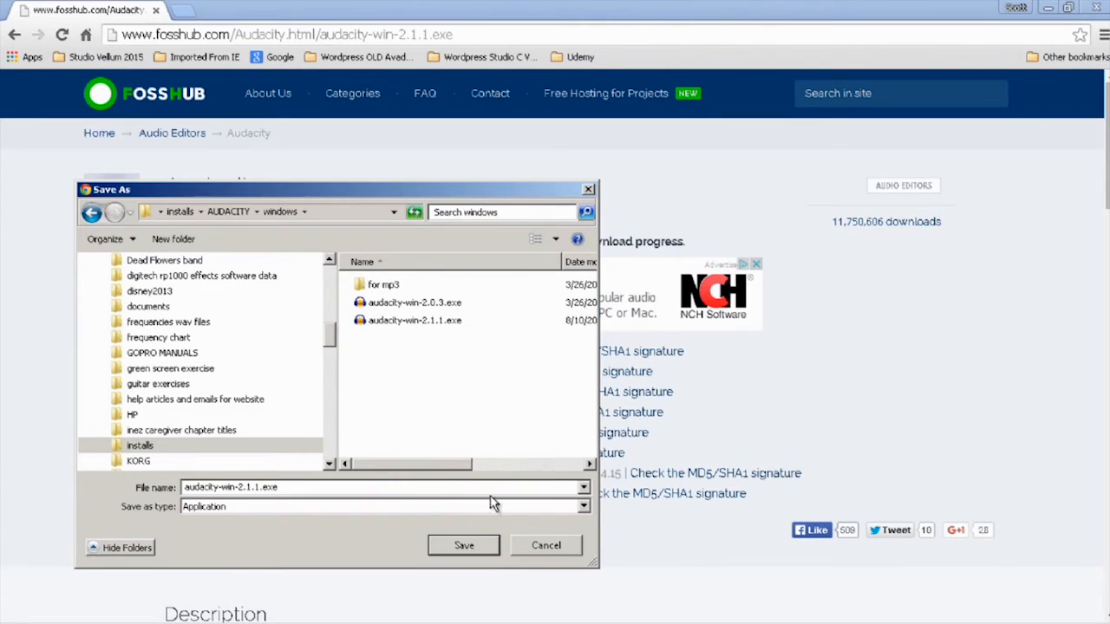
pyautogui.click(469, 544)
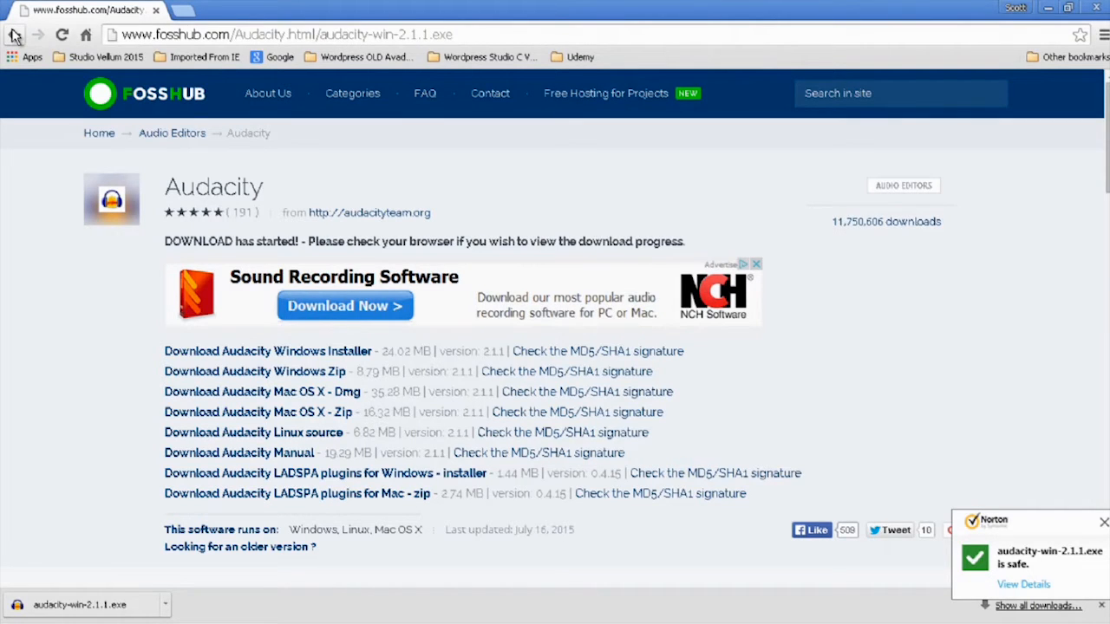
# - Return to the Audacity home page and review the 2.1.1 release news and the whole About Audacity page
pyautogui.click(14, 35)
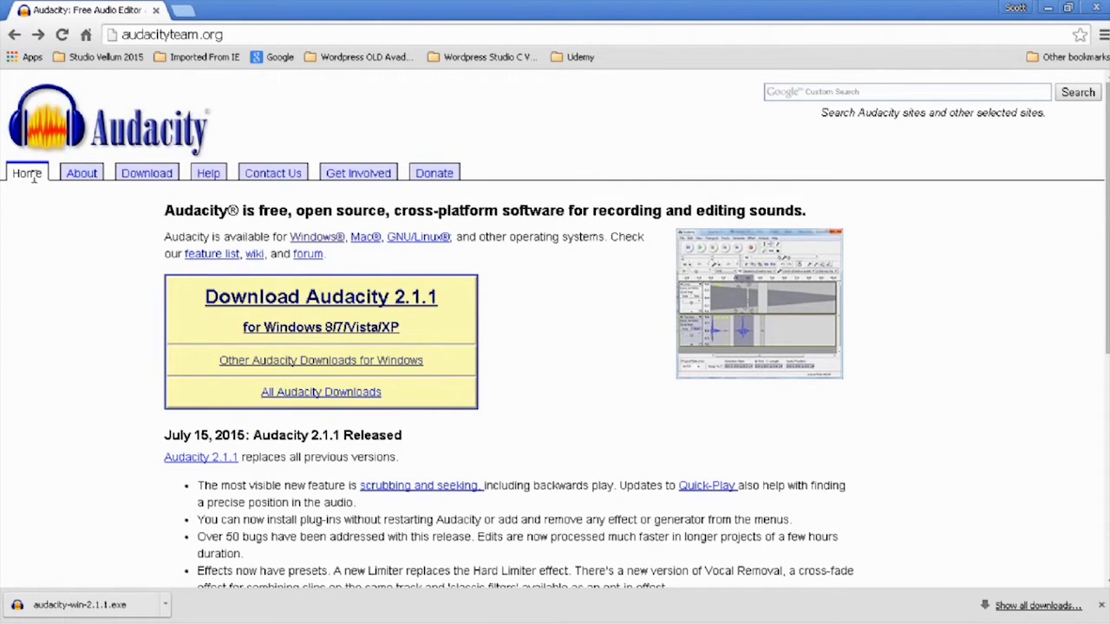
pyautogui.scroll(-2, 62, 281)
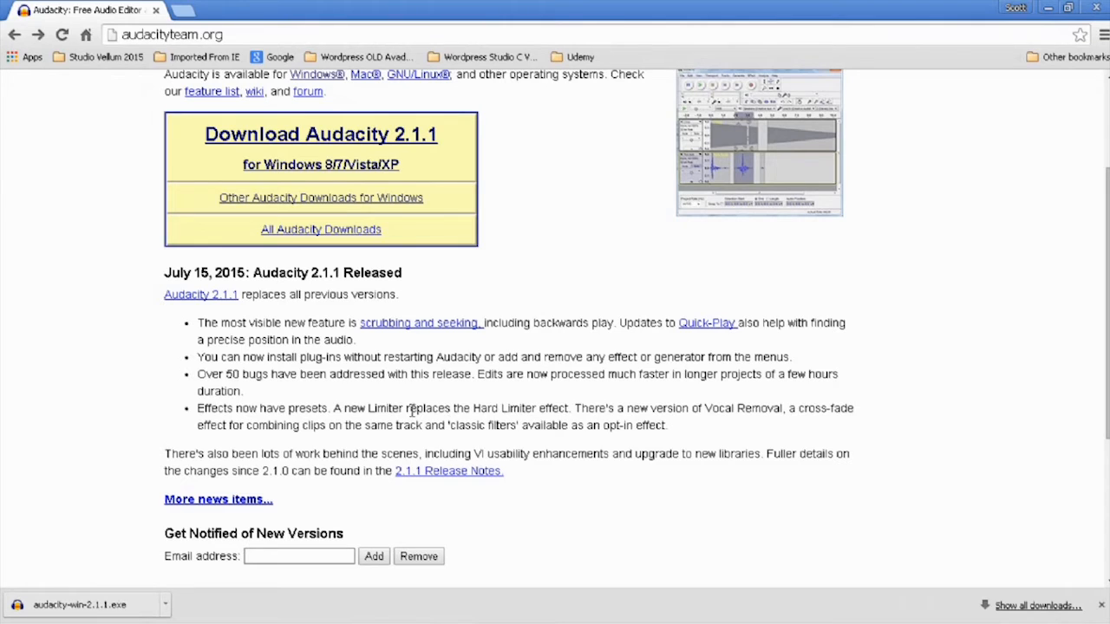
pyautogui.scroll(2, 231, 391)
pyautogui.click(82, 174)
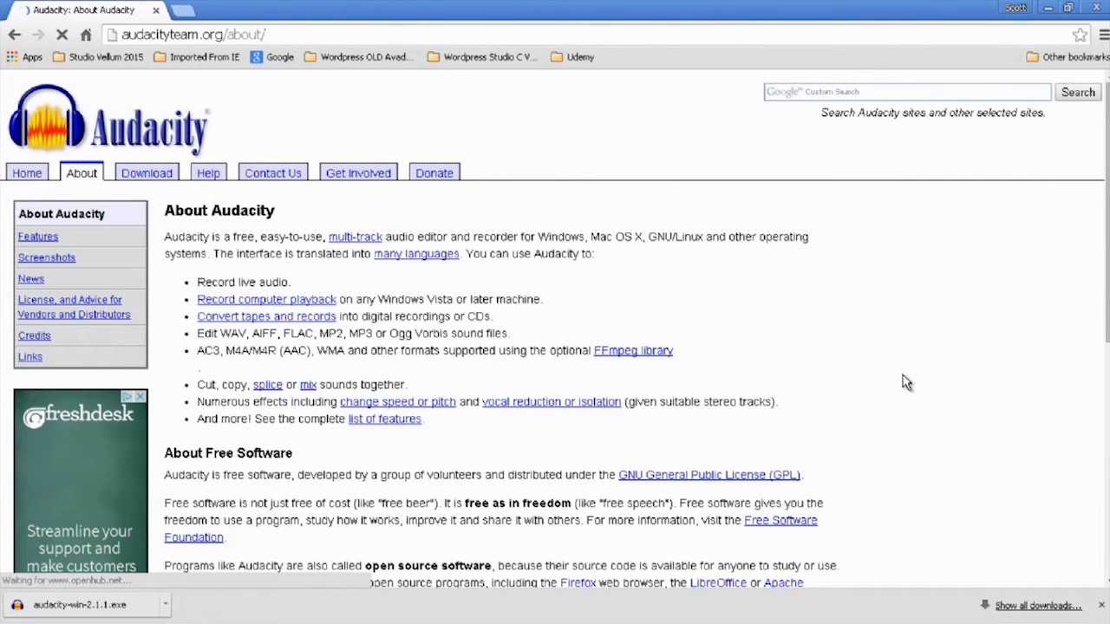
pyautogui.scroll(-1, 904, 379)
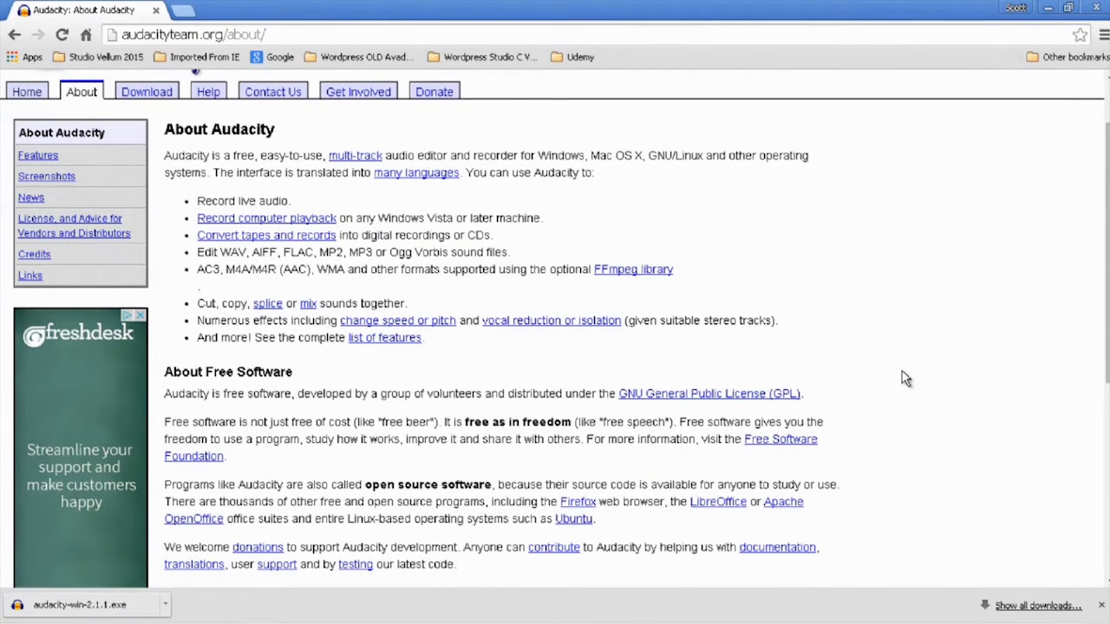
pyautogui.scroll(-1, 902, 378)
pyautogui.scroll(-1, 901, 378)
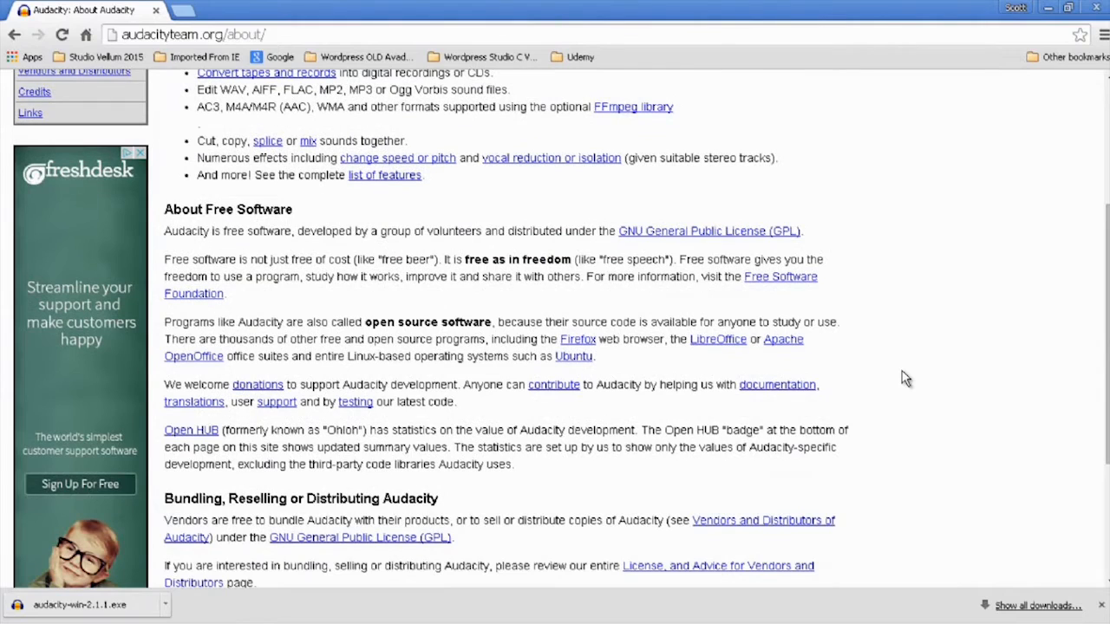
pyautogui.scroll(-1, 902, 378)
pyautogui.scroll(-1, 901, 378)
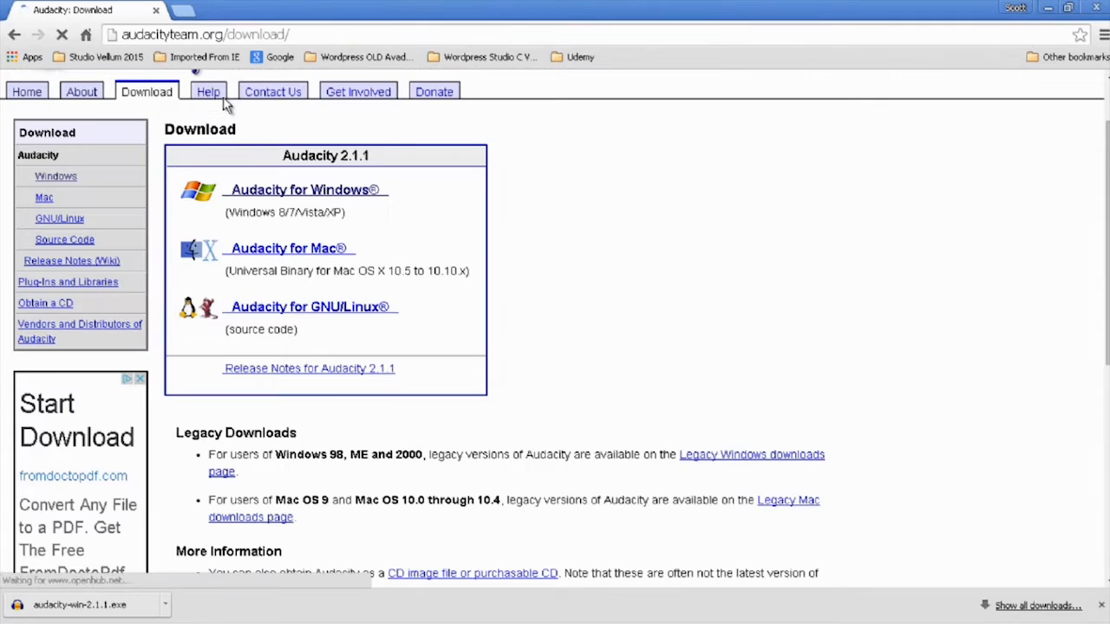
# - Complete the Audacity 2.1.1 setup wizard past the Information page and launch Audacity on finishing
pyautogui.click(221, 95)
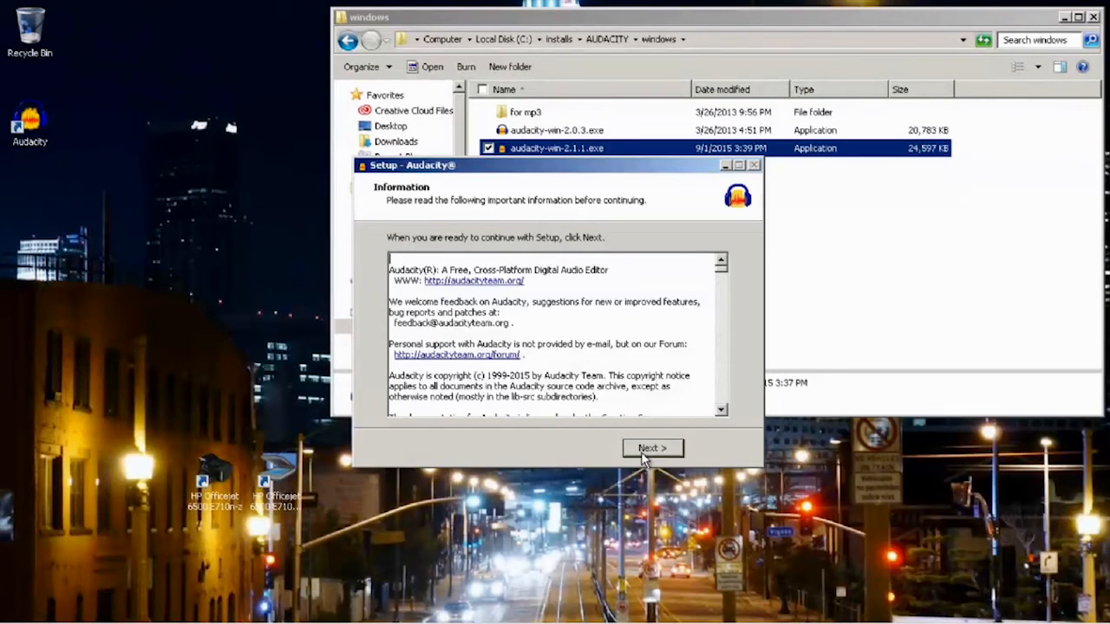
pyautogui.click(646, 451)
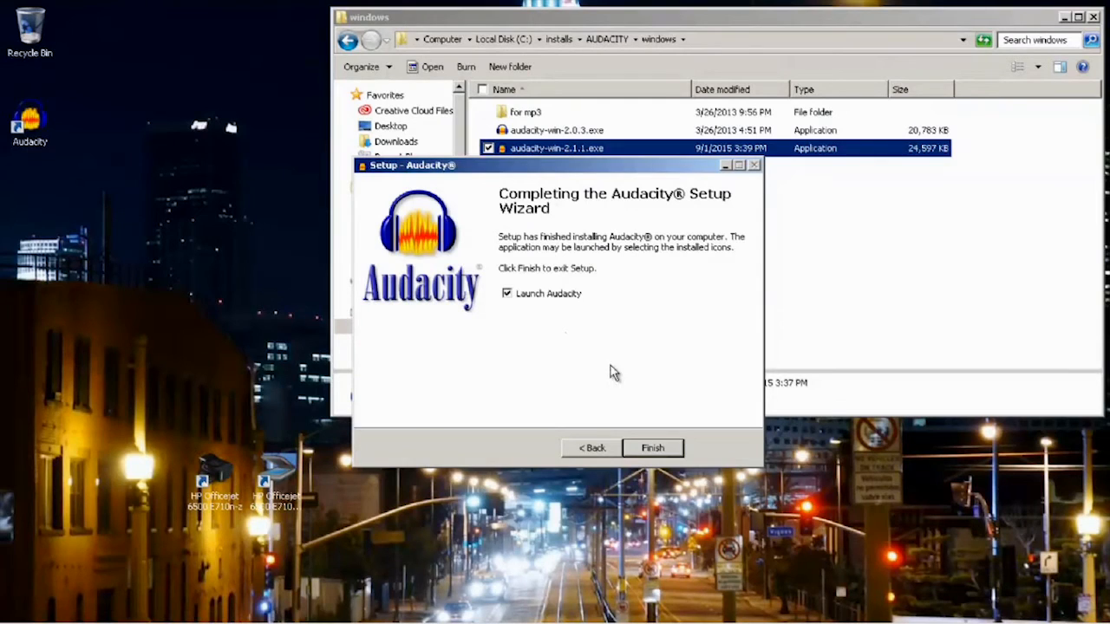
pyautogui.click(652, 448)
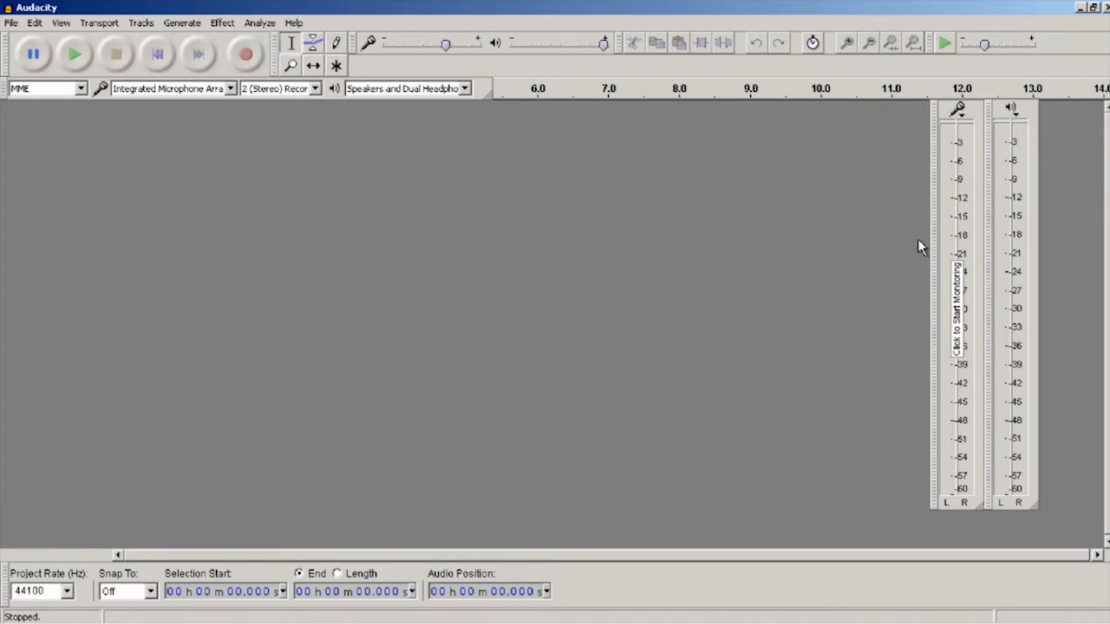
# - Reposition the floating meters, try docking the recording meter with the other toolbars, and float it vertically beside the playback meter again
pyautogui.moveTo(934, 230)
pyautogui.mouseDown()
pyautogui.moveTo(919, 242)
pyautogui.moveTo(802, 201)
pyautogui.moveTo(902, 240)
pyautogui.moveTo(935, 224)
pyautogui.mouseUp()
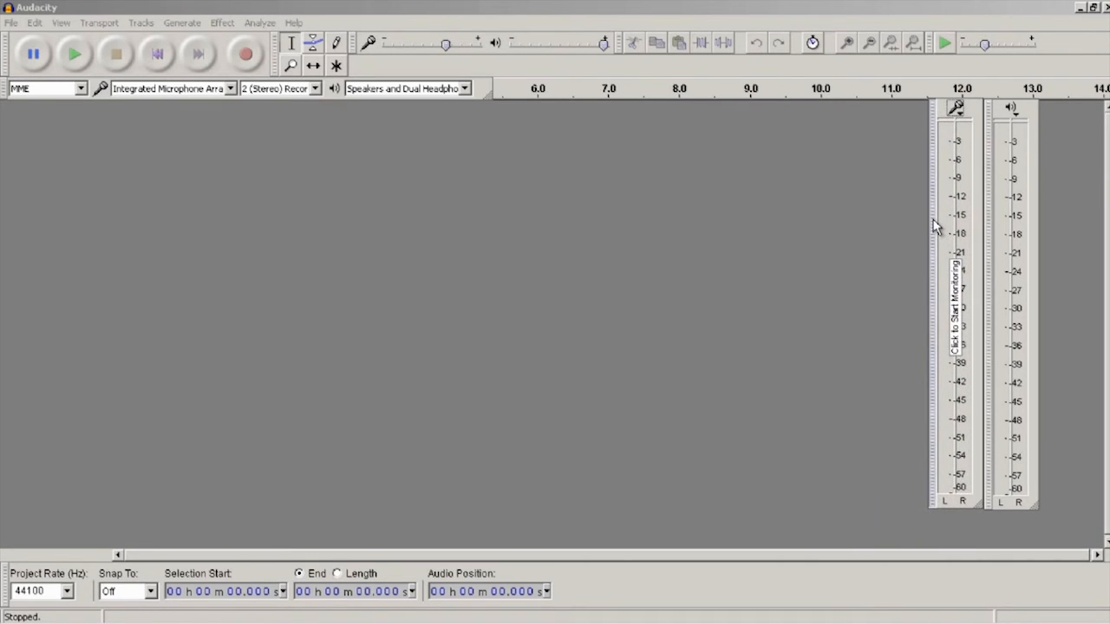
pyautogui.moveTo(986, 248)
pyautogui.mouseDown()
pyautogui.moveTo(1001, 243)
pyautogui.moveTo(989, 240)
pyautogui.mouseUp()
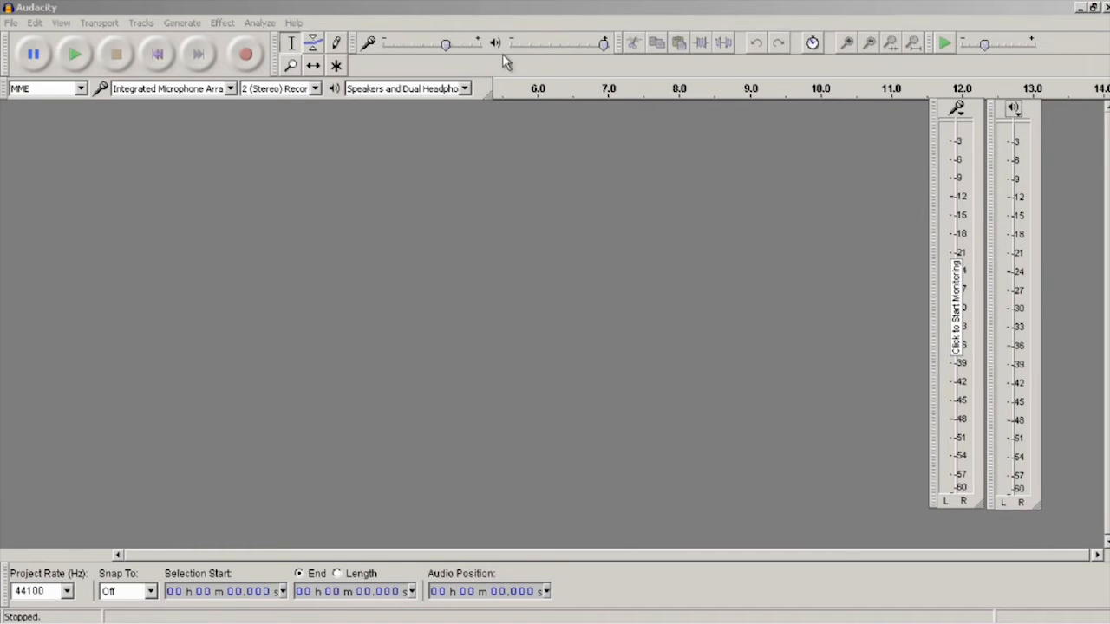
pyautogui.moveTo(932, 276); pyautogui.dragTo(810, 103)
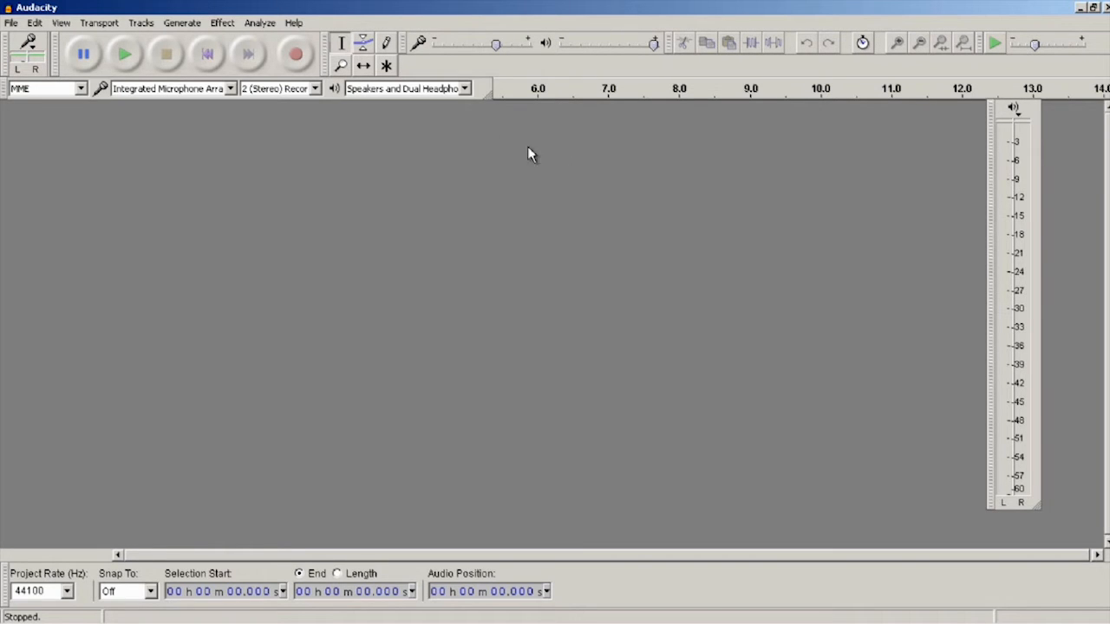
pyautogui.moveTo(14, 66); pyautogui.dragTo(982, 508)
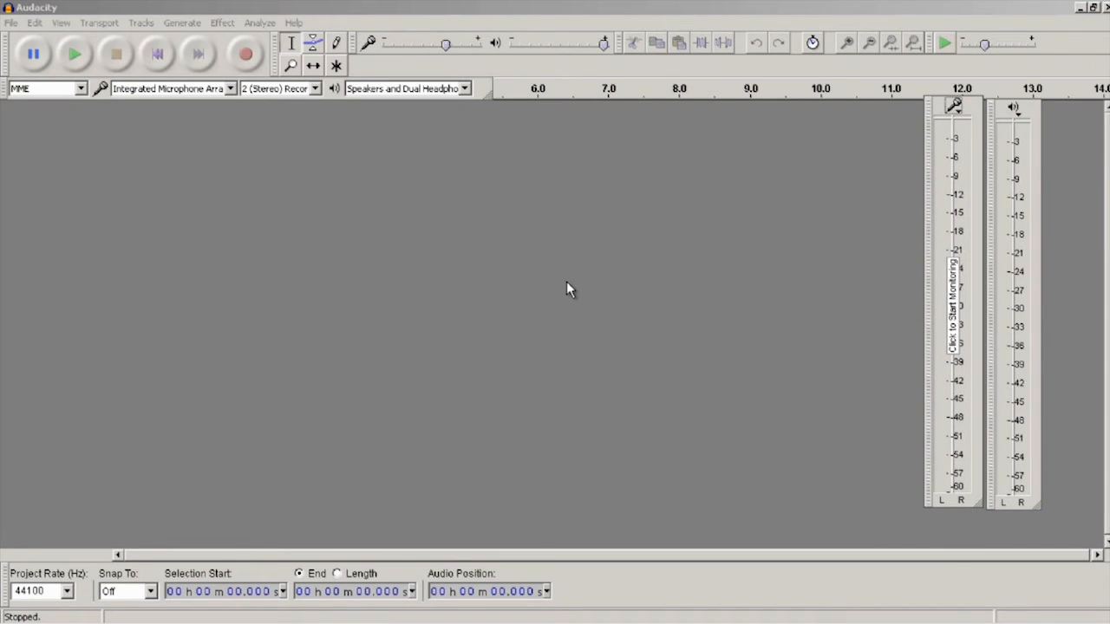
# - Record about 10.6 seconds of microphone audio onto a new stereo track
pyautogui.click(247, 57)
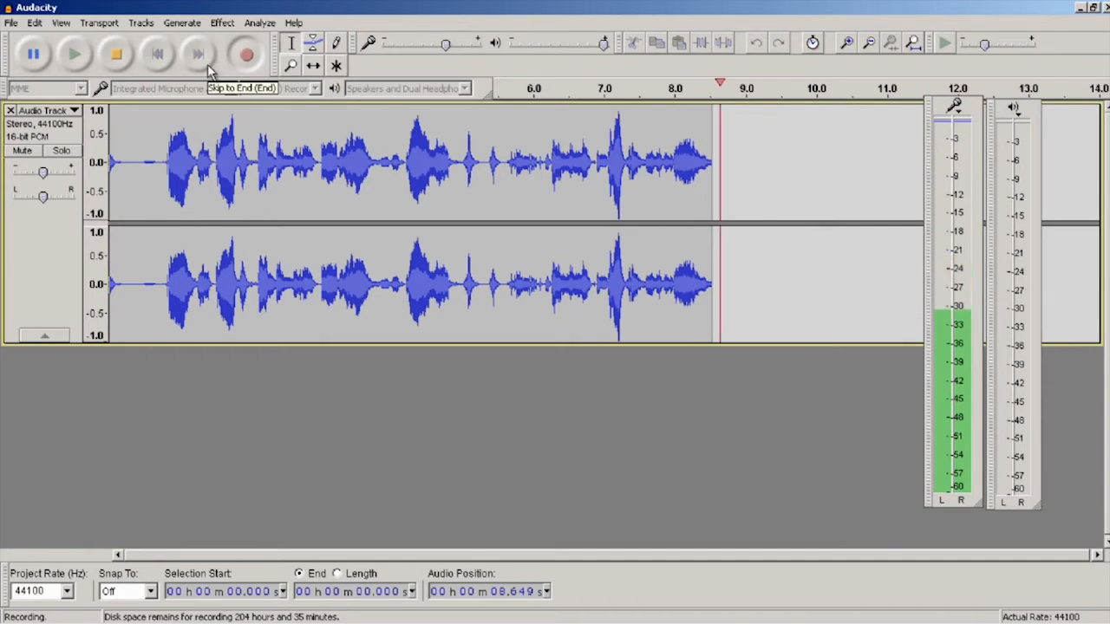
pyautogui.click(120, 58)
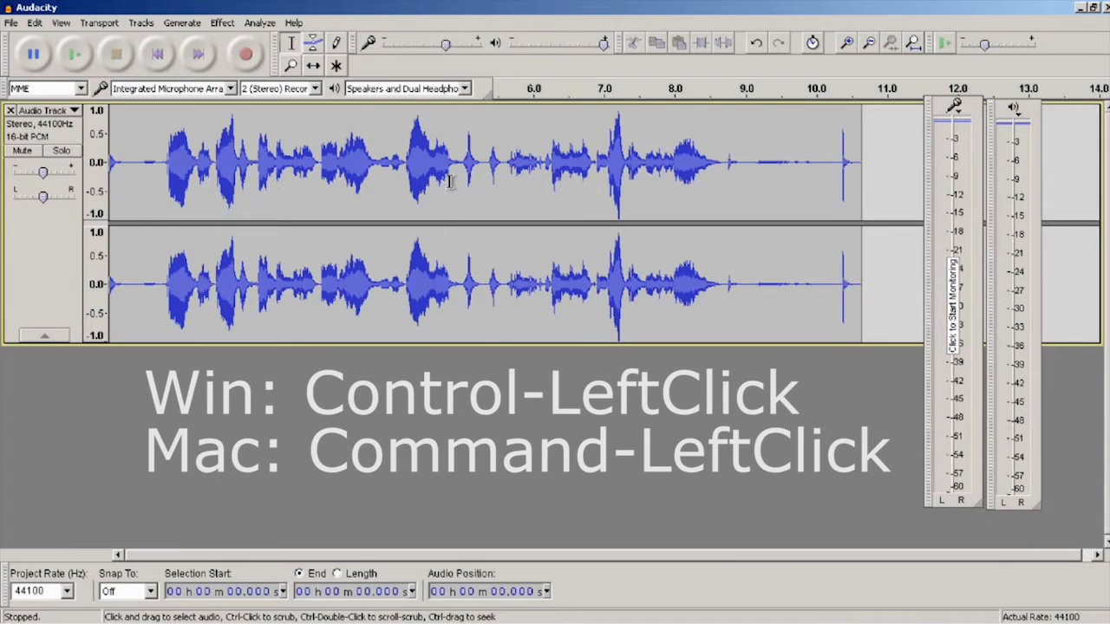
# - Scrub through the recorded stereo track, leave scrub mode, and repeat a short scrub from about the 4-second point
pyautogui.keyDown('ctrl'); pyautogui.click(450, 180); pyautogui.keyUp('ctrl')
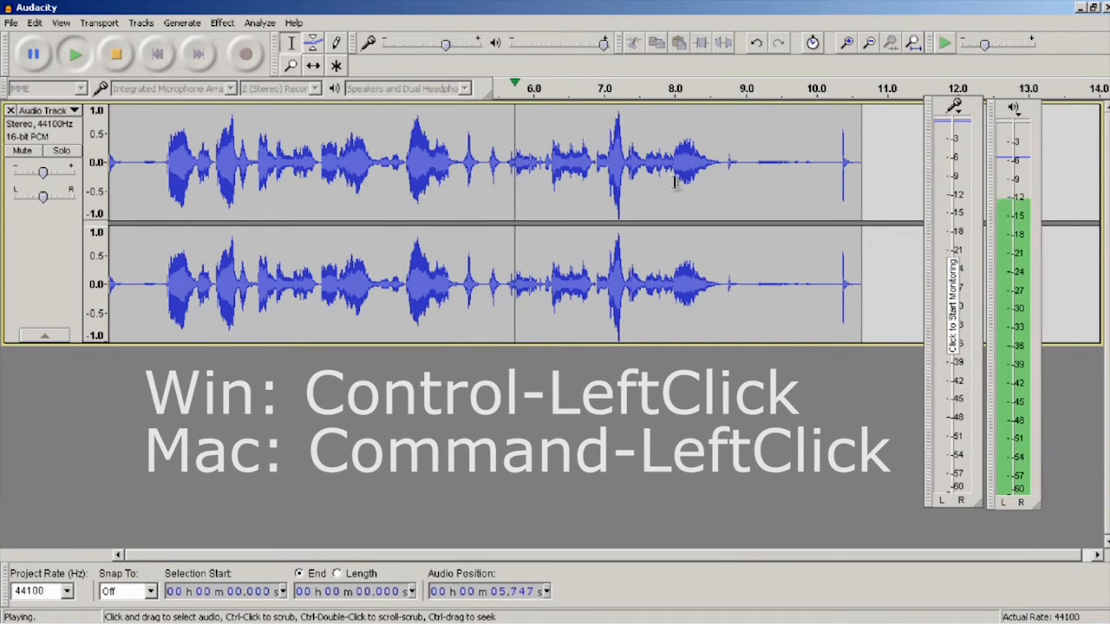
pyautogui.keyDown('ctrl'); pyautogui.click(576, 180); pyautogui.keyUp('ctrl')
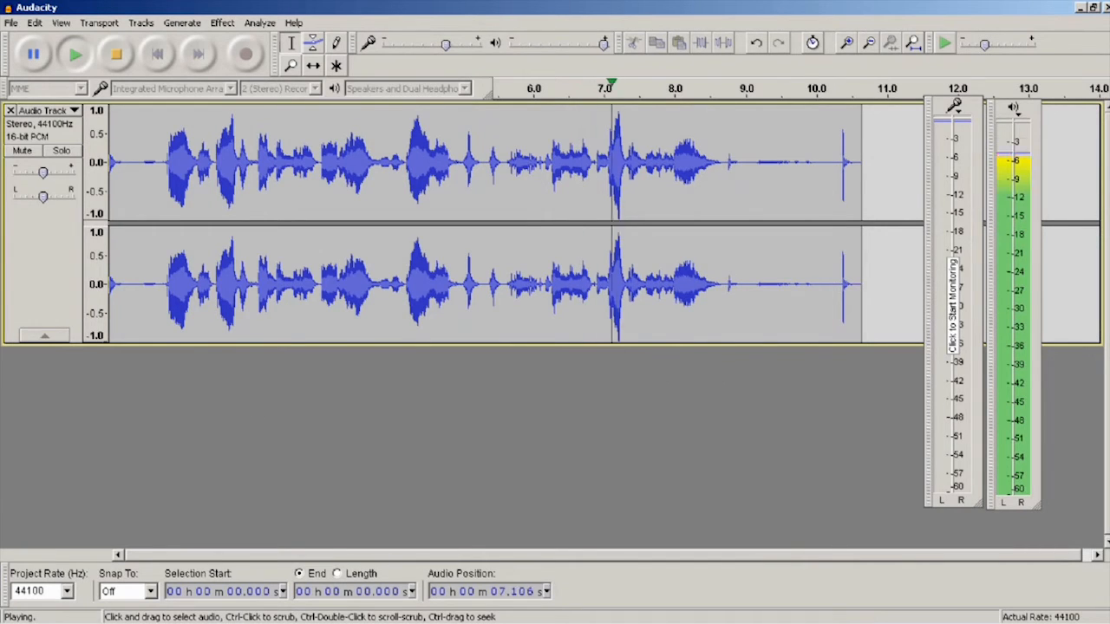
pyautogui.keyDown('ctrl'); pyautogui.click(697, 159); pyautogui.keyUp('ctrl')
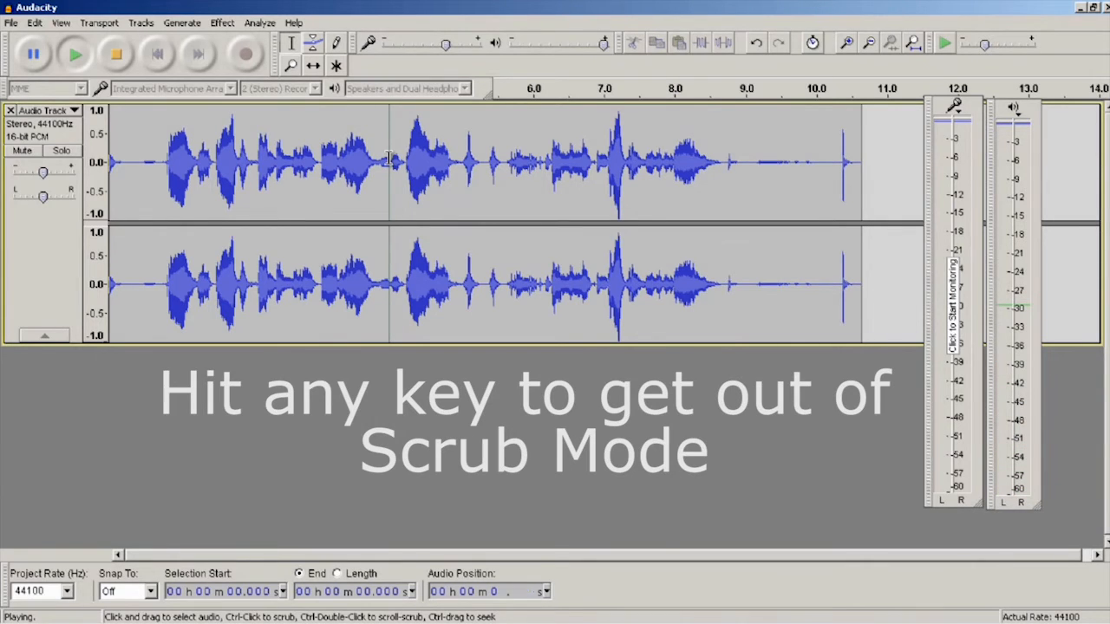
pyautogui.press('space')
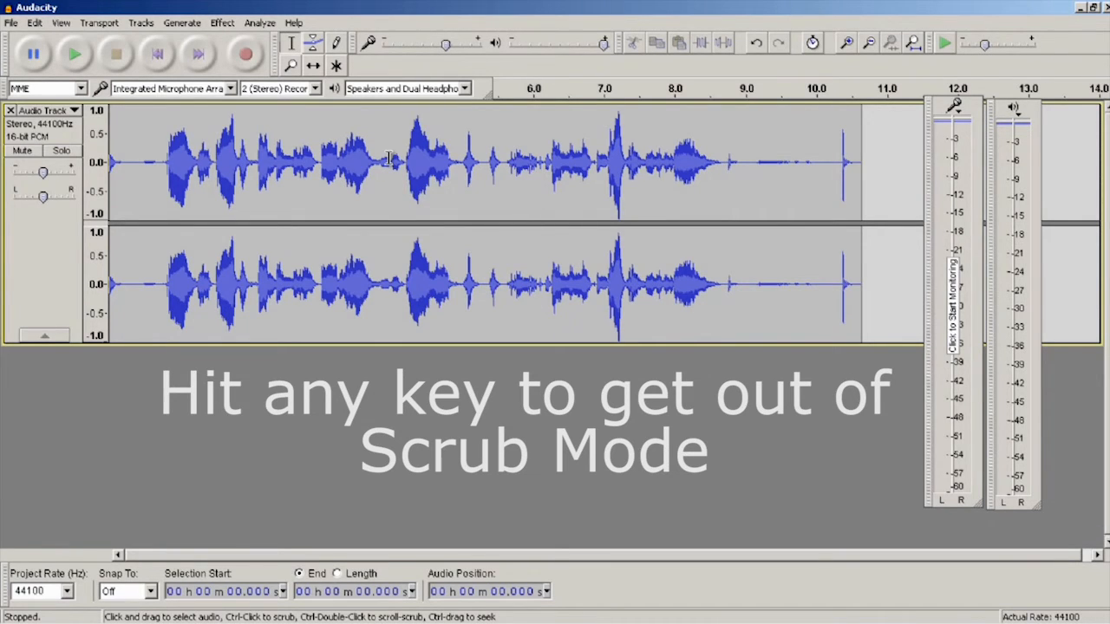
pyautogui.keyDown('ctrl'); pyautogui.click(389, 159); pyautogui.keyUp('ctrl')
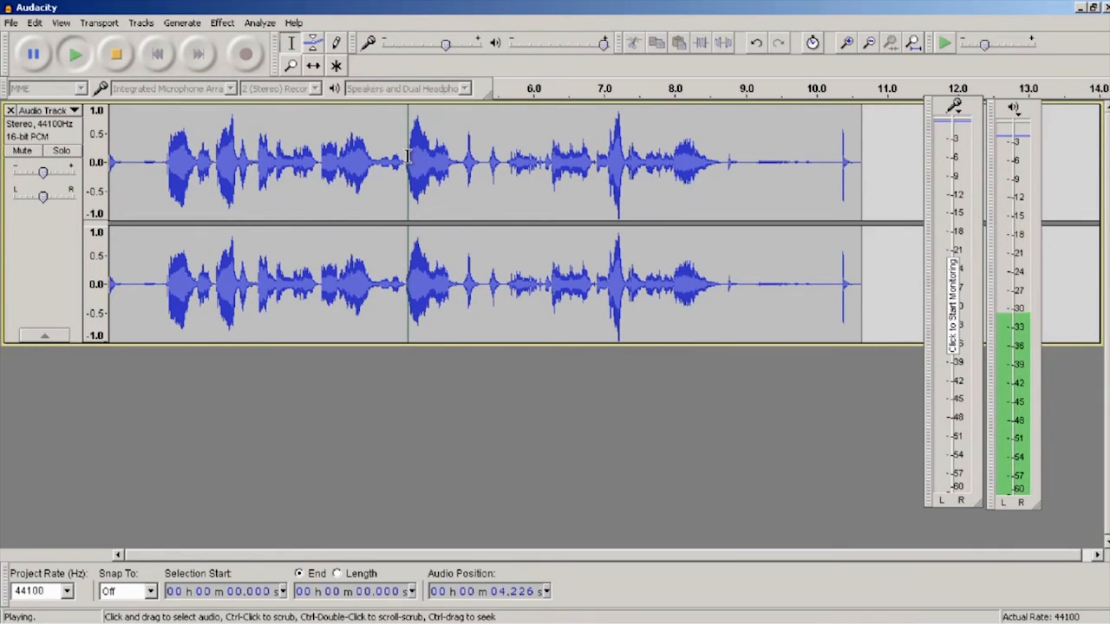
pyautogui.press('space')
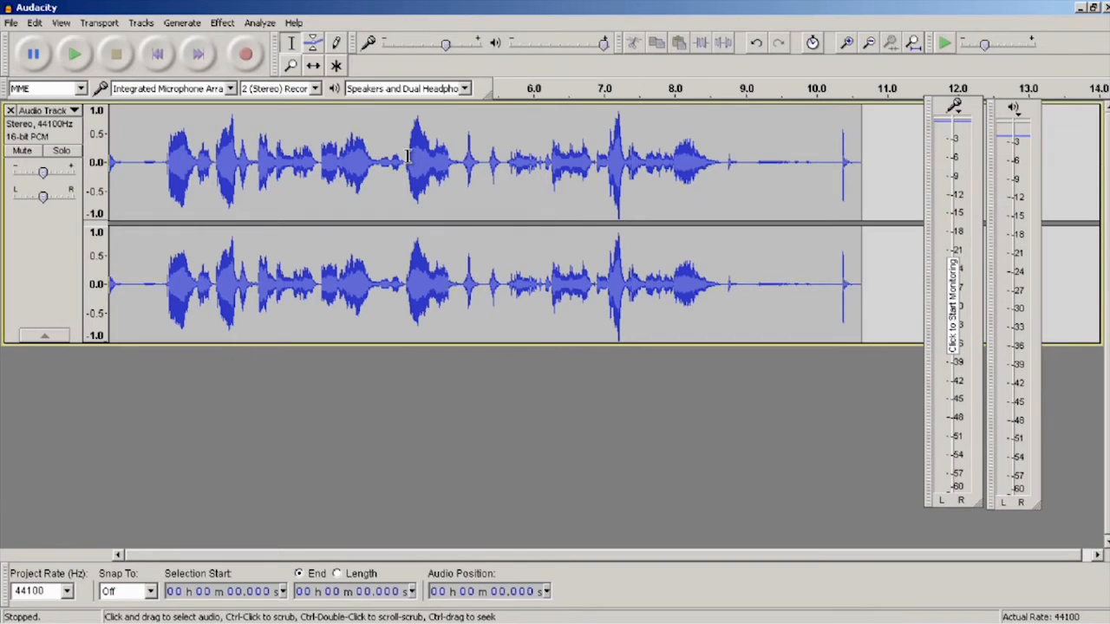
# - Scrub through the recorded track, stop the scrub, and place the cursor at about 4.2 seconds
pyautogui.keyDown('ctrl'); pyautogui.doubleClick(220, 144); pyautogui.keyUp('ctrl')
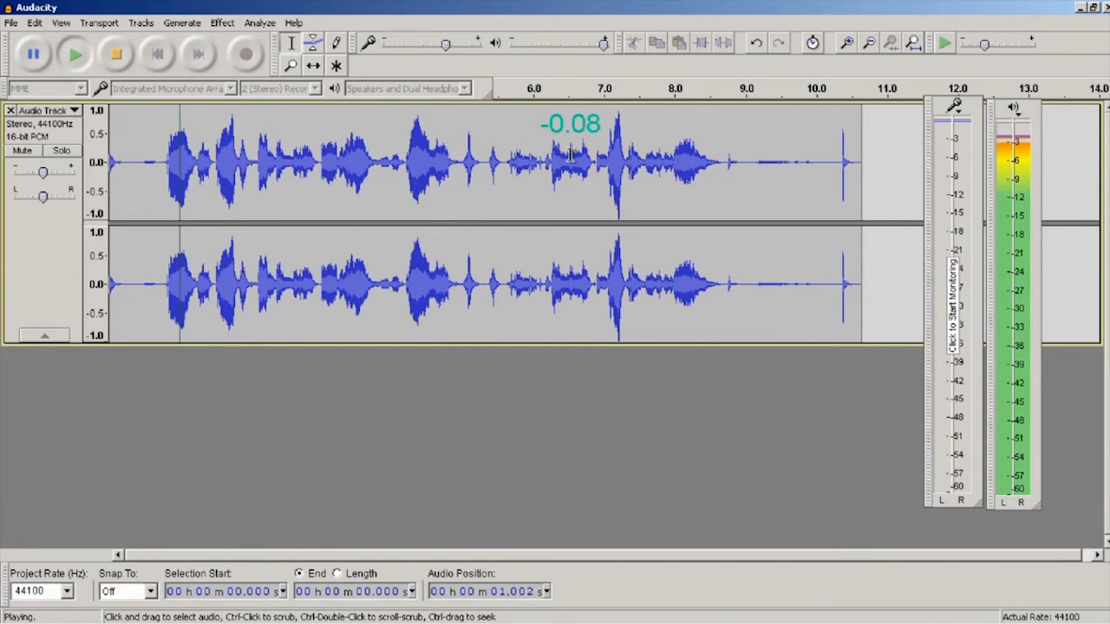
pyautogui.press('space')
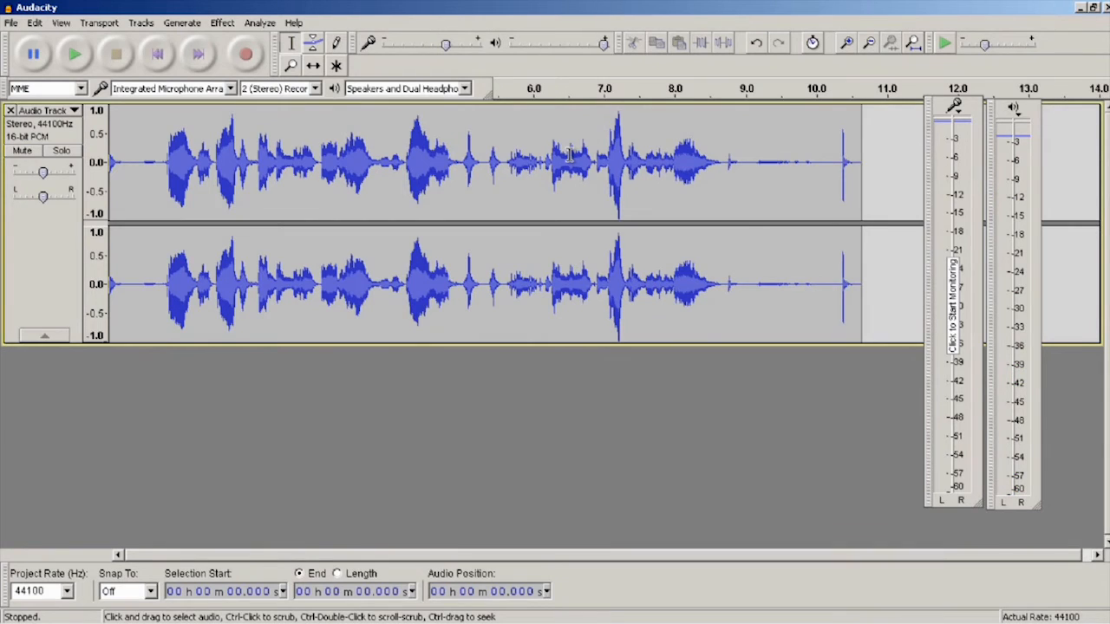
pyautogui.click(401, 167)
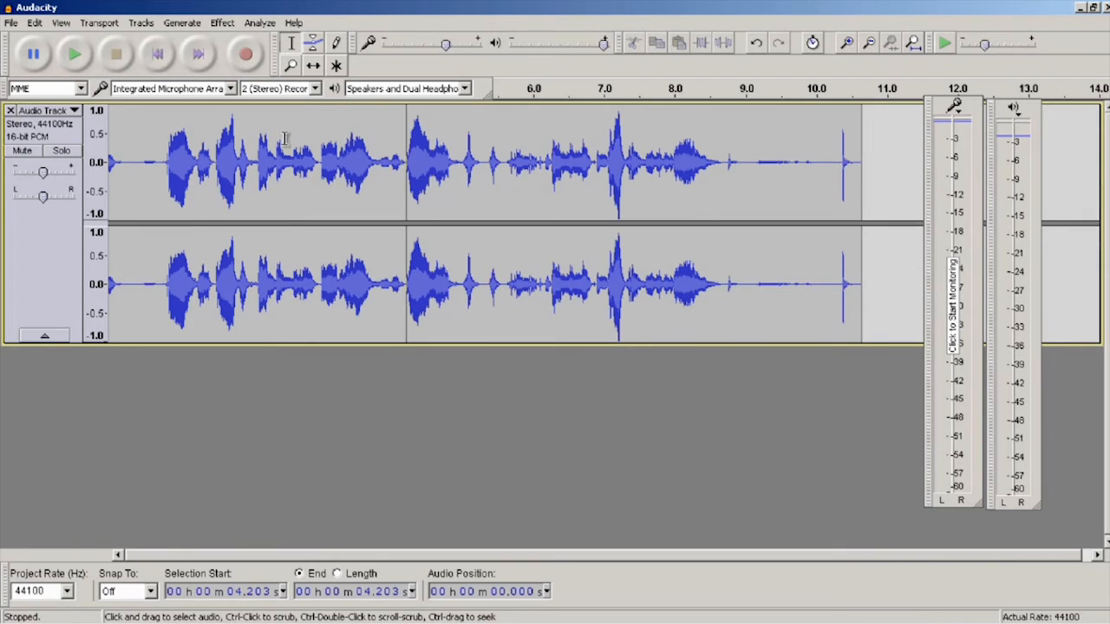
# - Play the audio from several points between about 2.5 and 2.95 seconds to locate the start of the part to cut
pyautogui.click(318, 143)
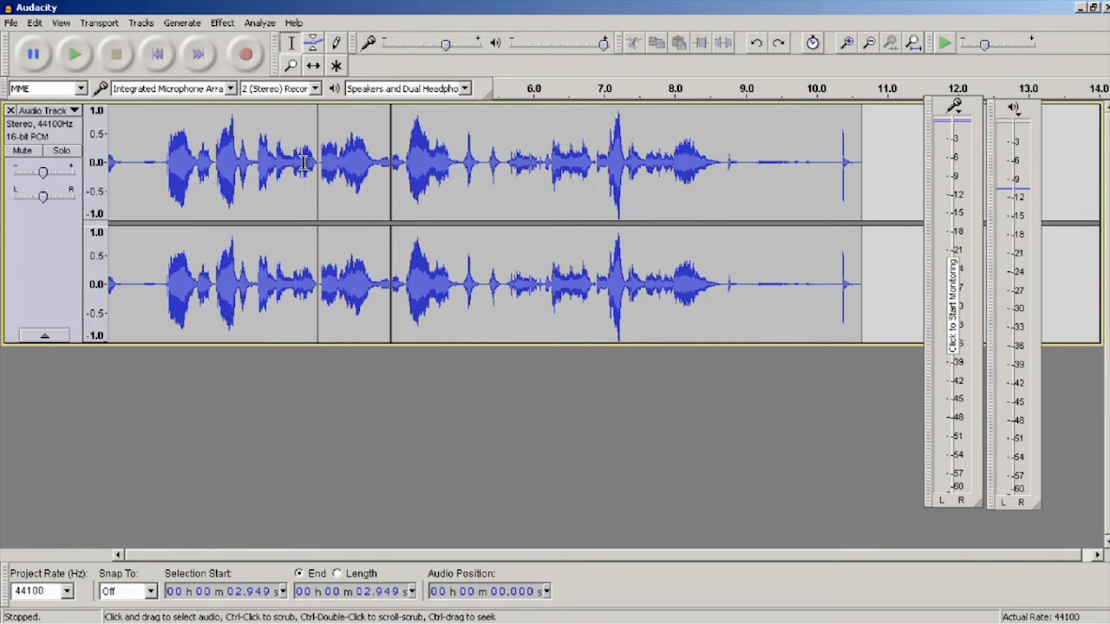
pyautogui.moveTo(305, 163); pyautogui.dragTo(317, 165)
pyautogui.press('space')
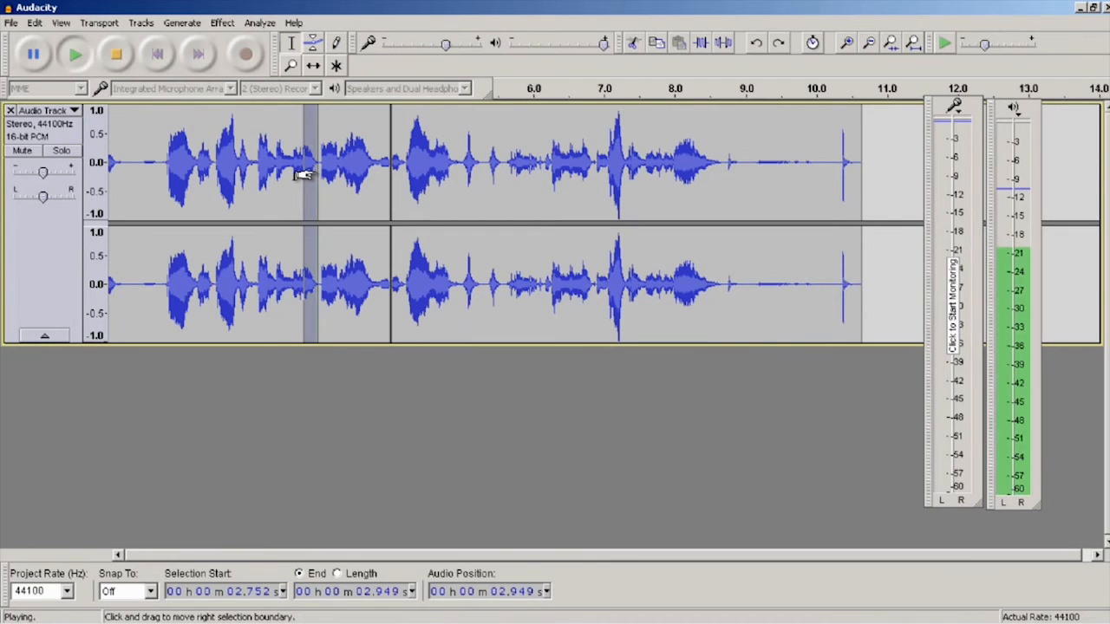
pyautogui.moveTo(302, 167); pyautogui.dragTo(292, 169)
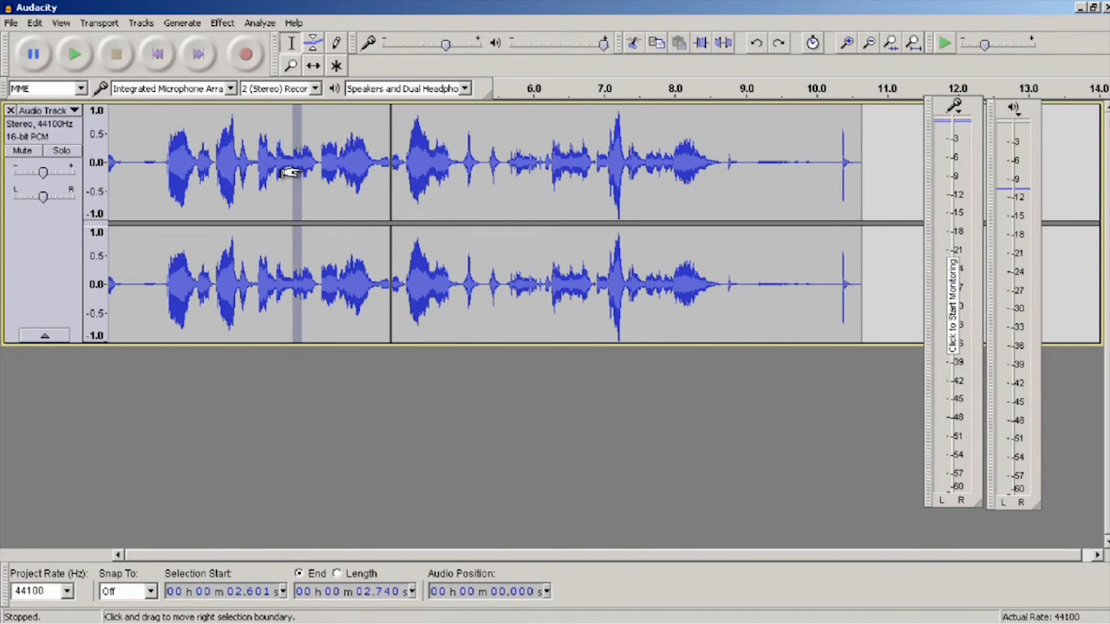
pyautogui.press('space')
pyautogui.click(288, 169)
pyautogui.press('space')
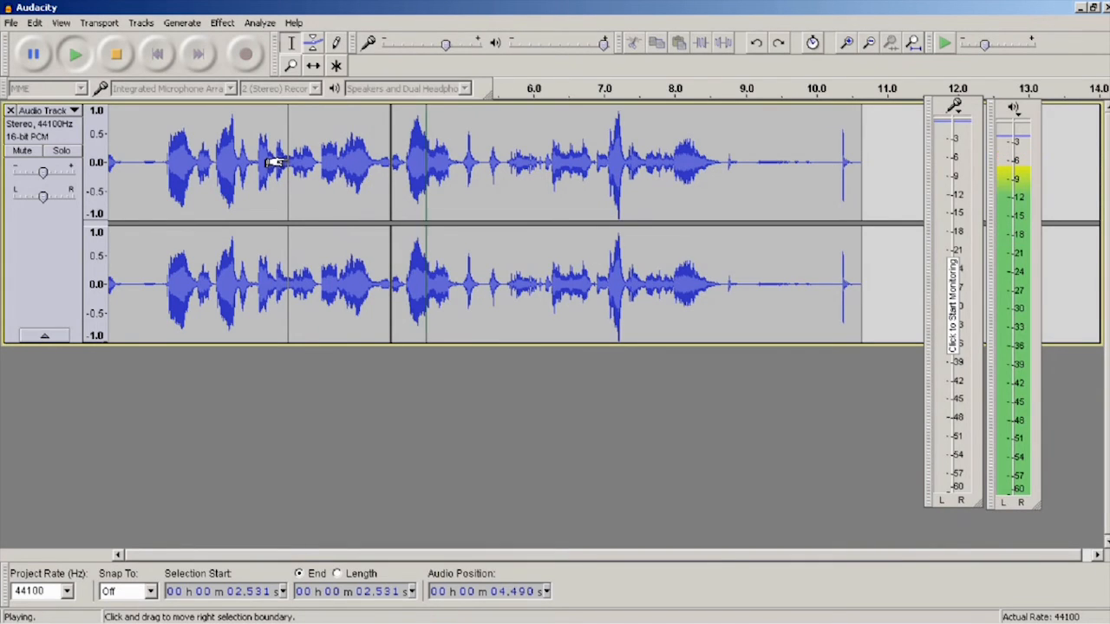
pyautogui.press('space')
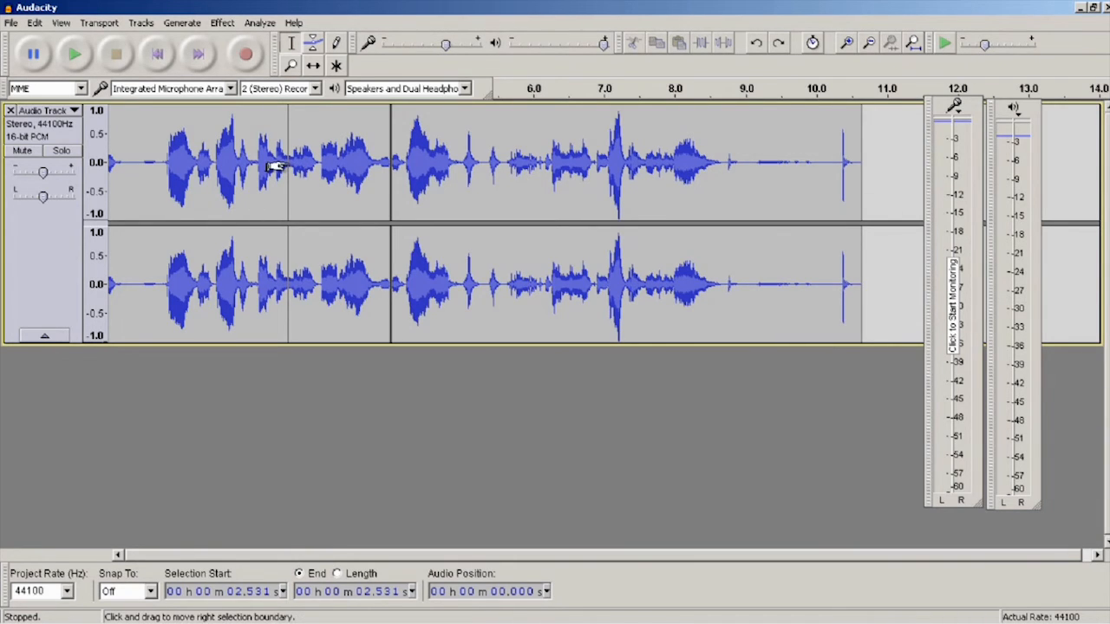
# - Fine-tune the cursor by ear to about 2.61 seconds and split the clip there
pyautogui.click(291, 165)
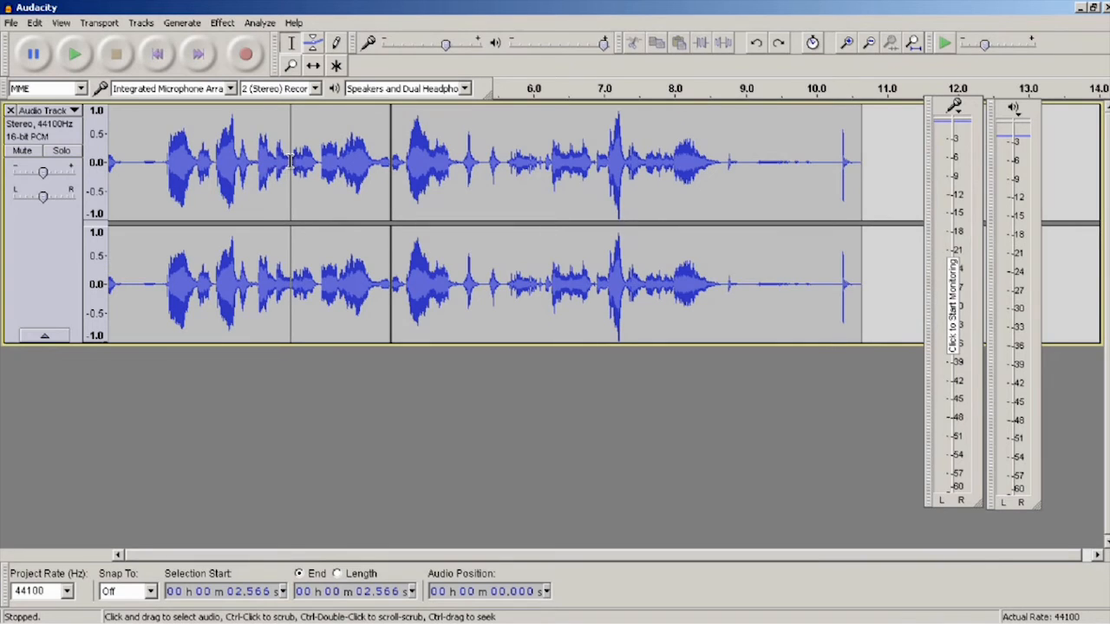
pyautogui.press('space')
pyautogui.press('space')
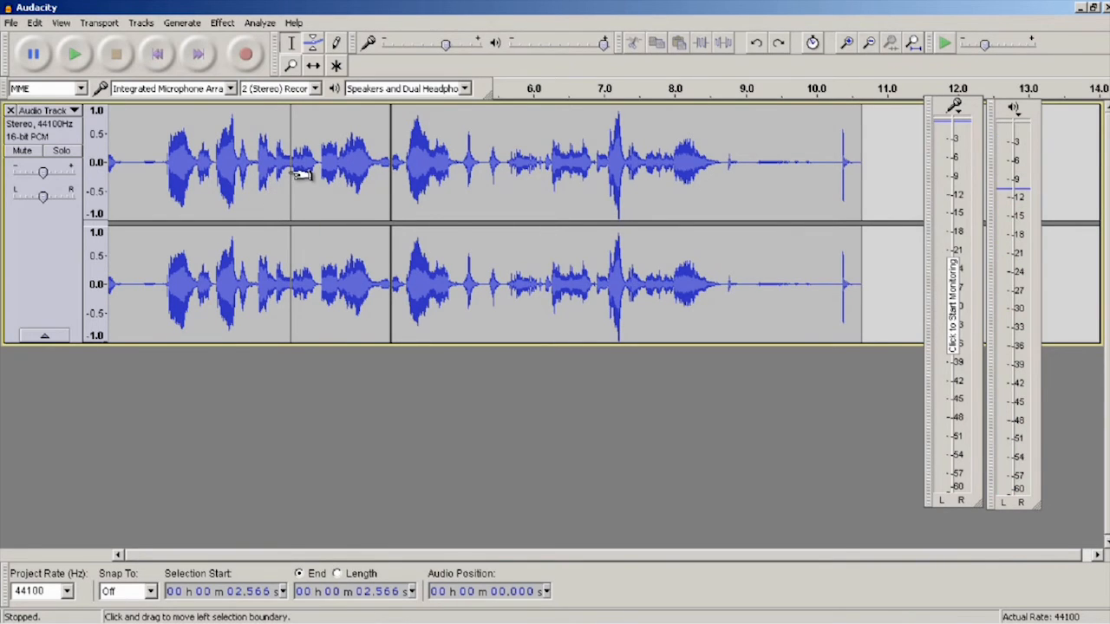
pyautogui.click(293, 172)
pyautogui.press('space')
pyautogui.press('space')
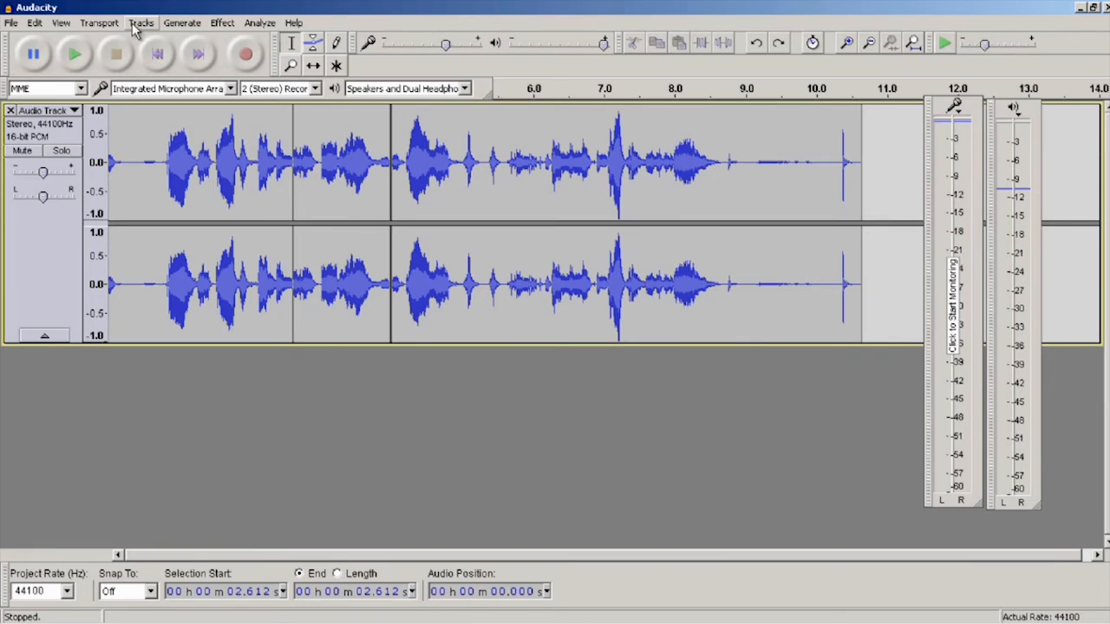
pyautogui.click(35, 23)
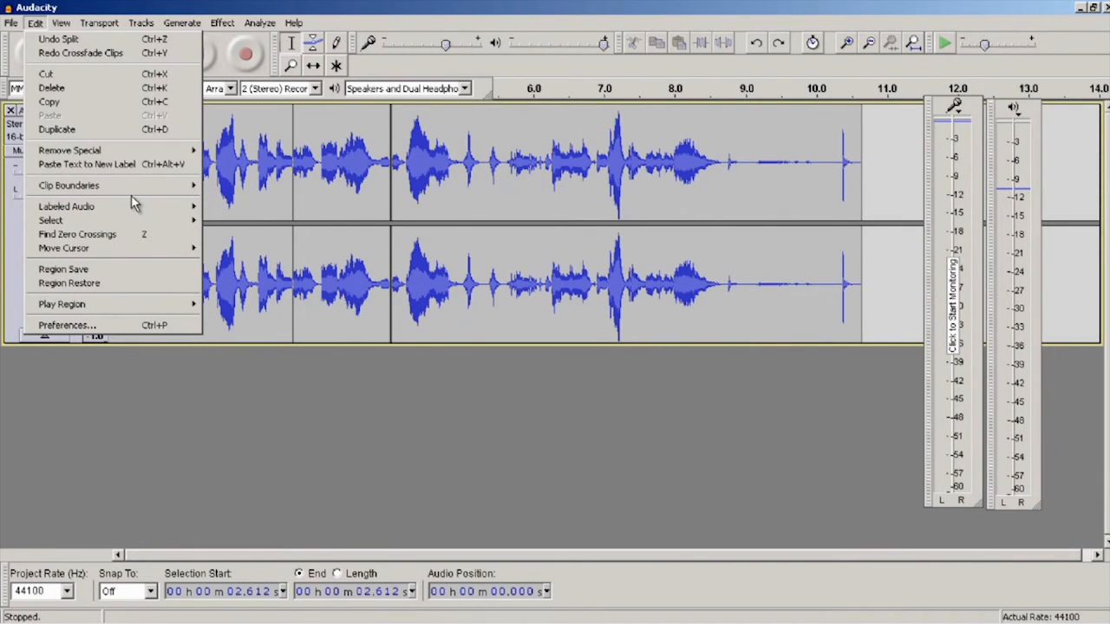
pyautogui.moveTo(134, 186)
pyautogui.click(238, 188)
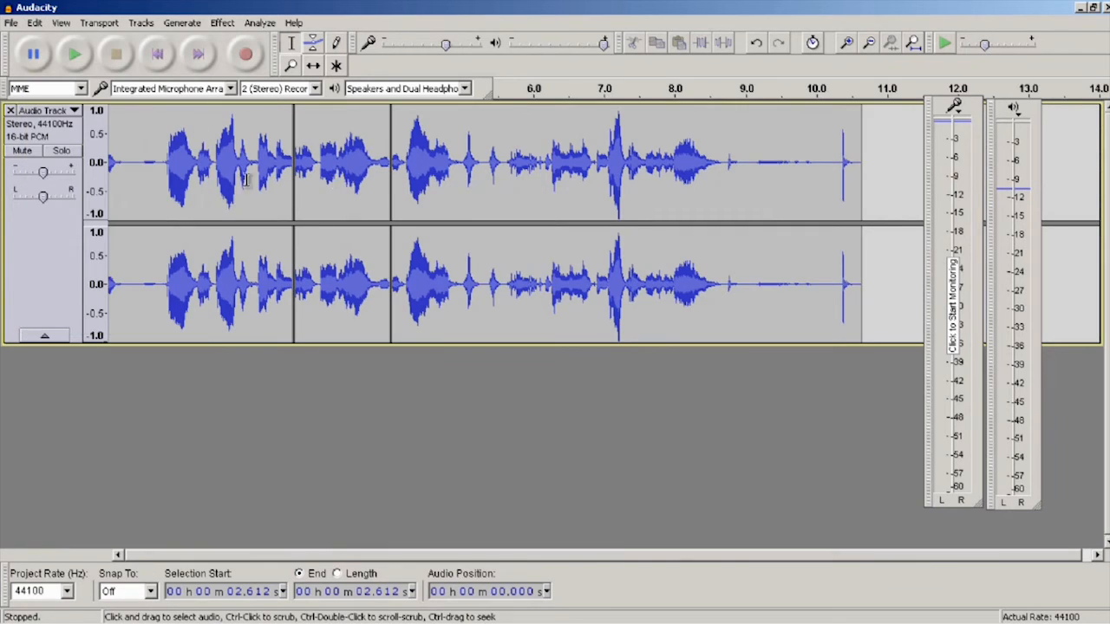
# - Delete the middle clip between the two splits and play across the join from about 1.4 seconds
pyautogui.doubleClick(353, 157)
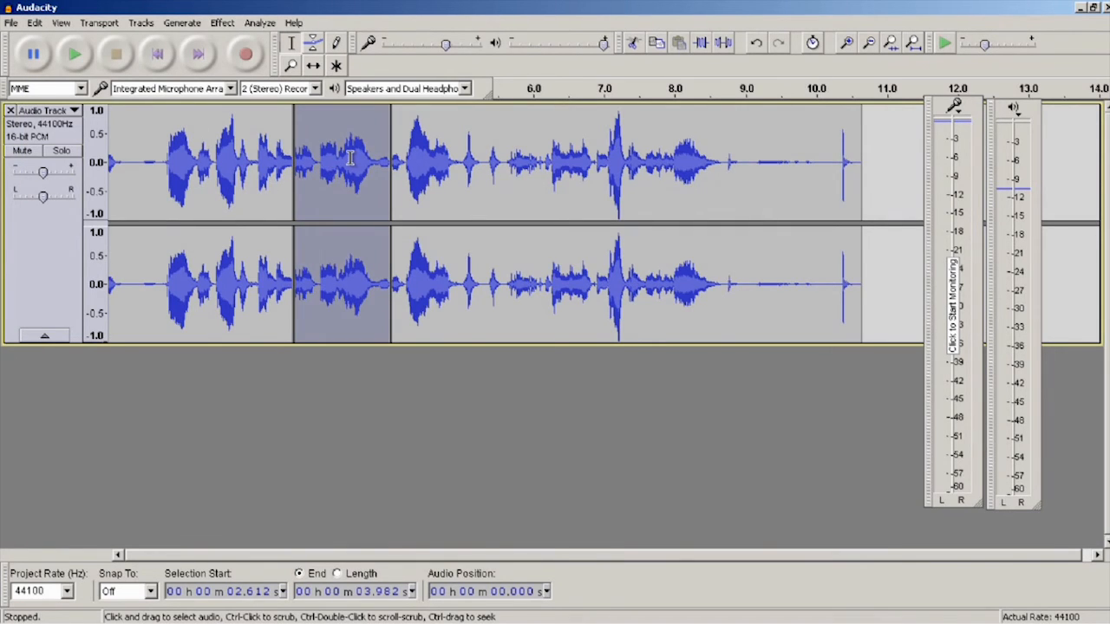
pyautogui.press('Delete')
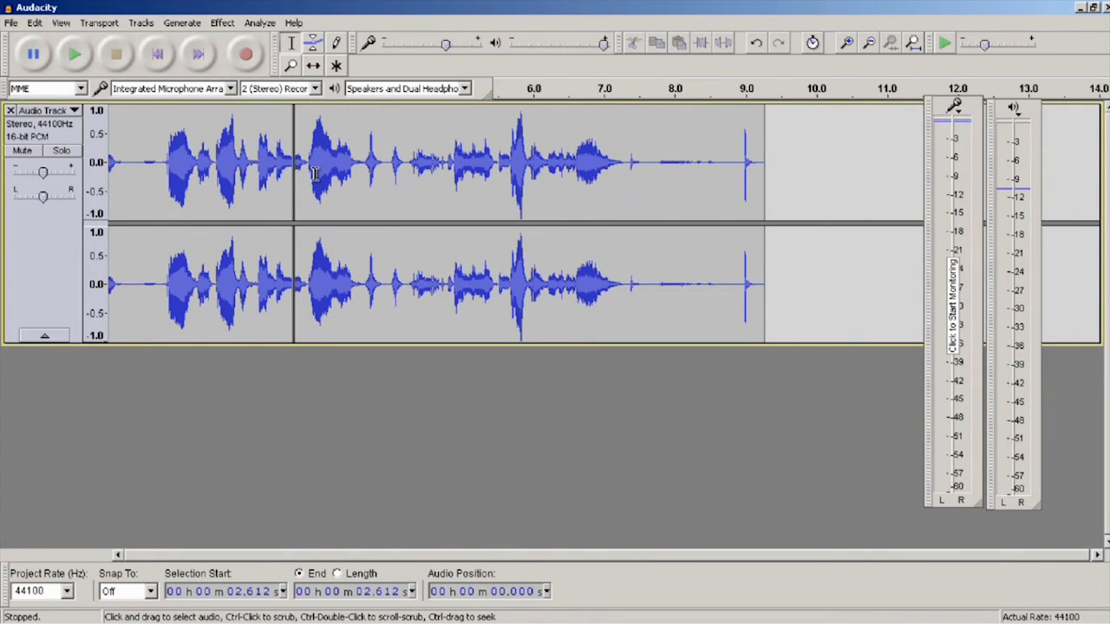
pyautogui.click(208, 148)
pyautogui.press('space')
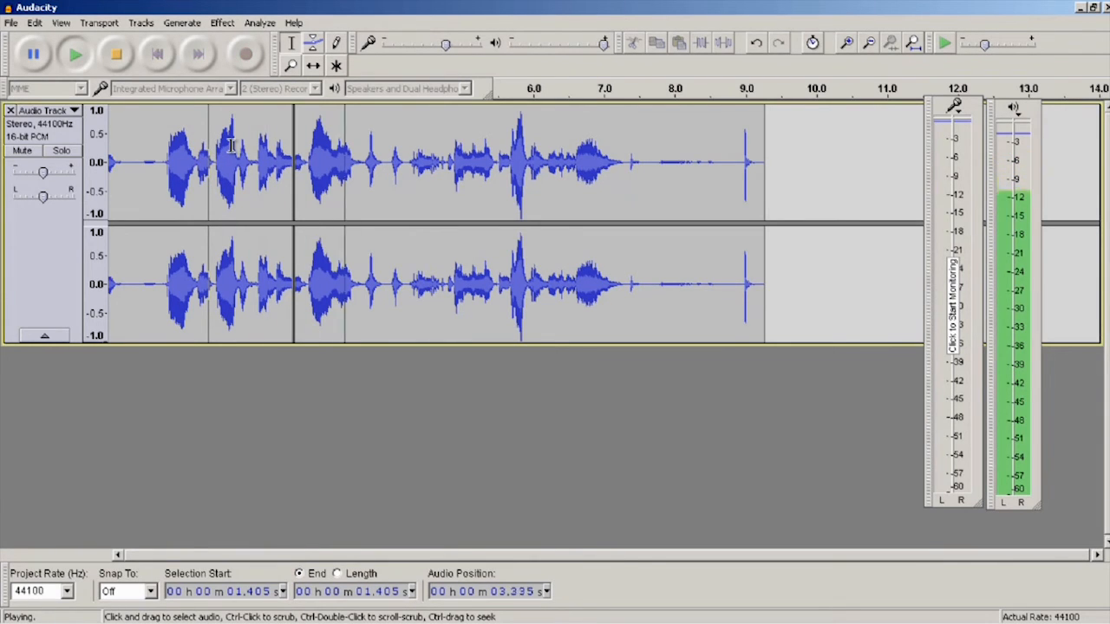
pyautogui.press('space')
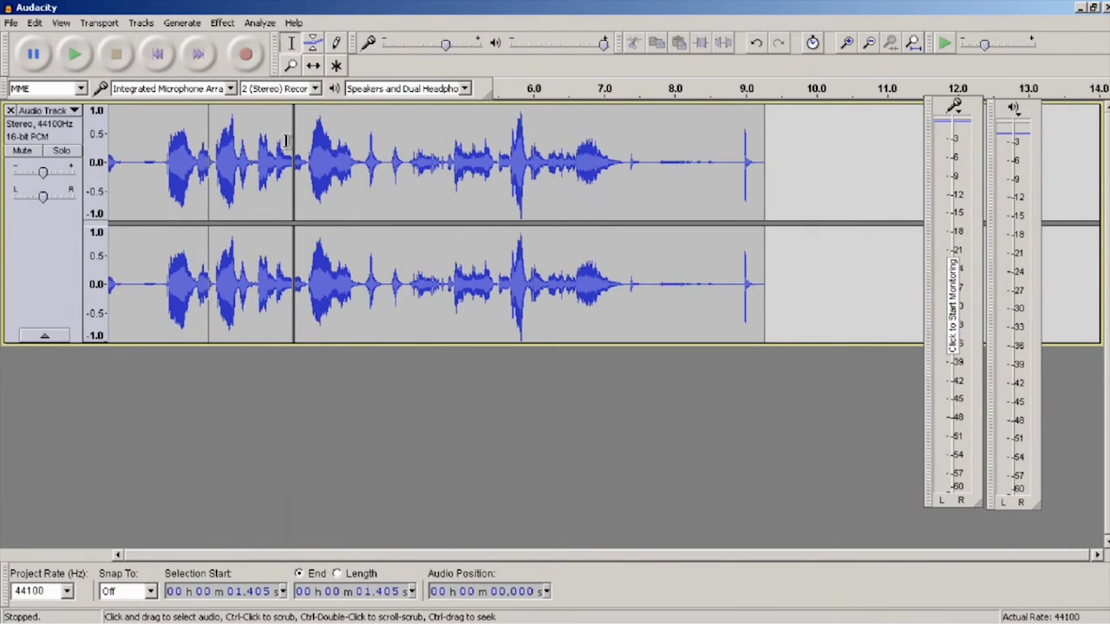
# - Select a short stretch across the join, from about 2.576 to 2.640 seconds, and apply the Crossfade Clips effect
pyautogui.click(288, 140)
pyautogui.moveTo(290, 142); pyautogui.dragTo(301, 145)
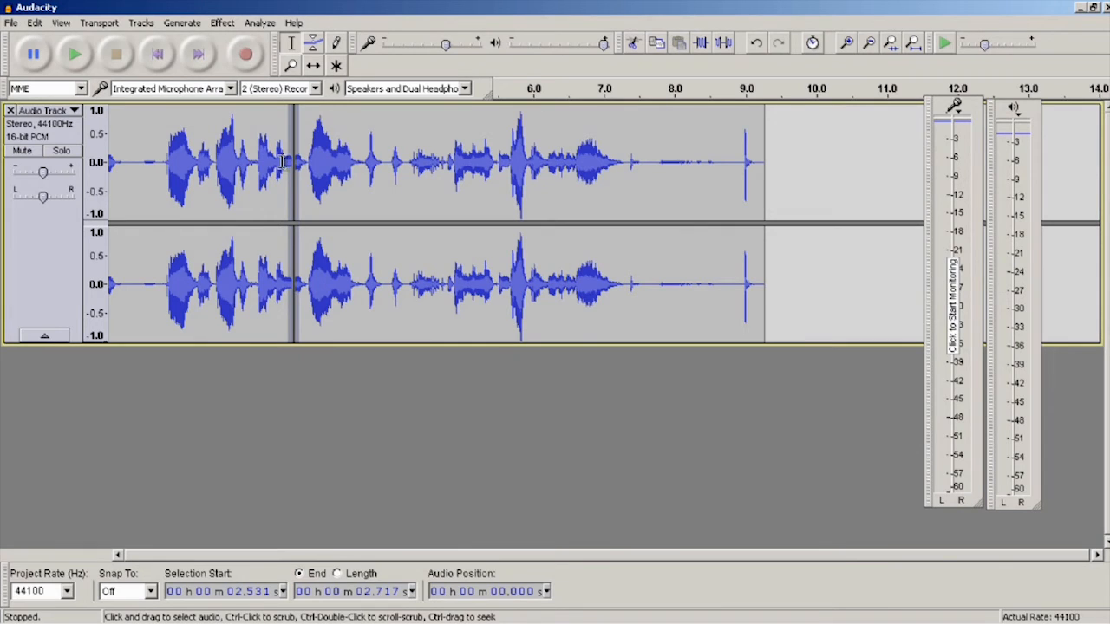
pyautogui.scroll(4, 286, 167)
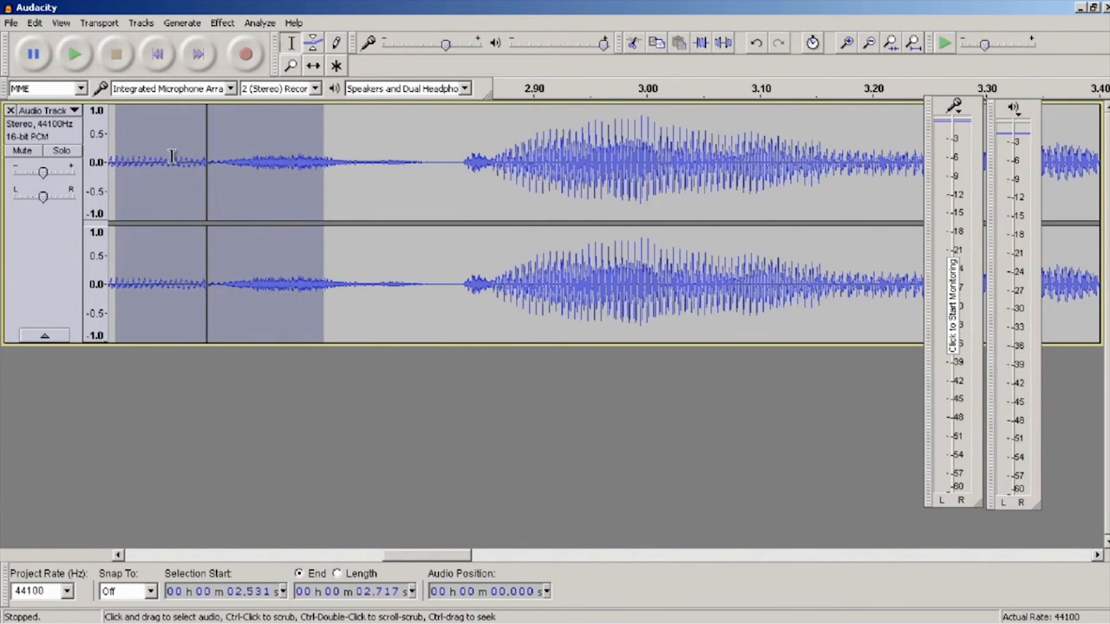
pyautogui.moveTo(162, 156); pyautogui.dragTo(236, 198)
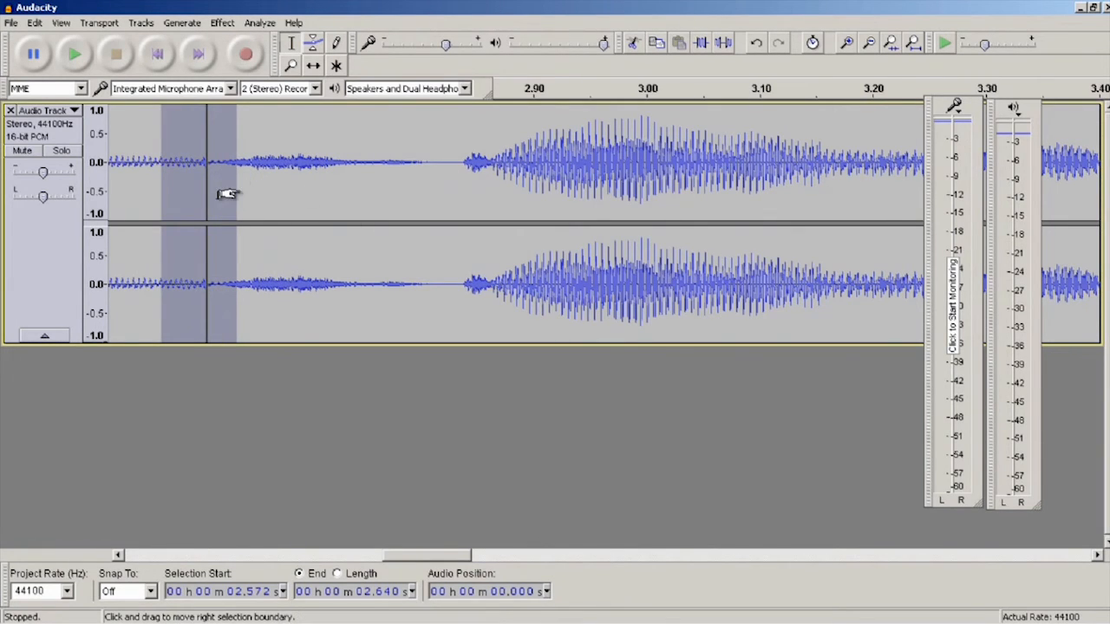
pyautogui.moveTo(171, 198); pyautogui.dragTo(168, 198)
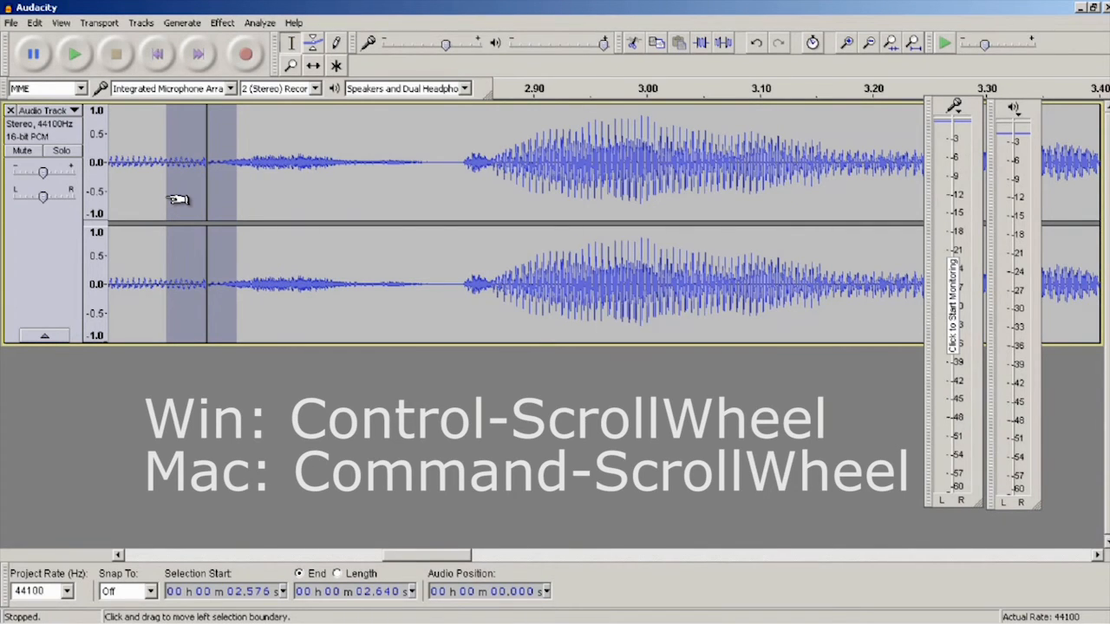
pyautogui.click(218, 24)
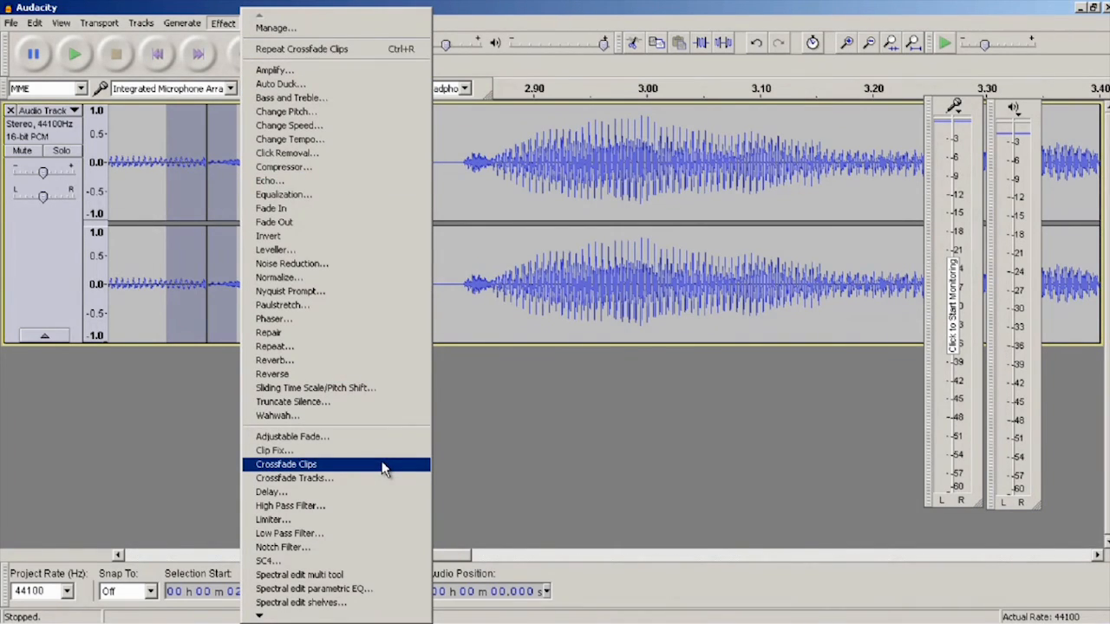
pyautogui.click(384, 465)
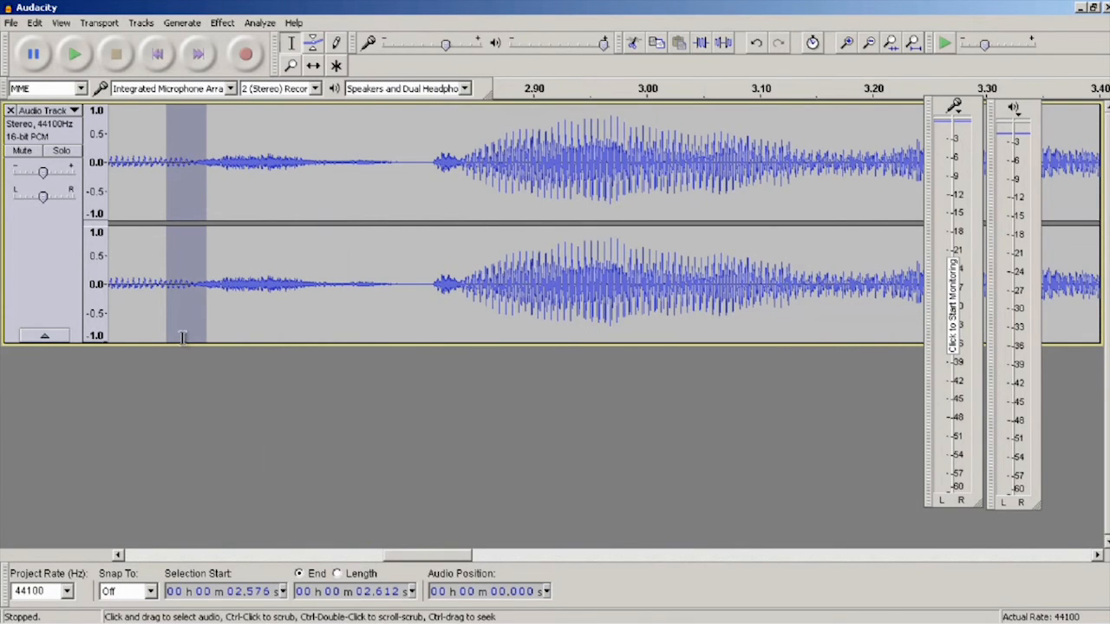
# - Play the crossfaded join from about 2.1 seconds and stop after it has passed
pyautogui.keyDown('ctrl'); pyautogui.scroll(-3, 196, 300); pyautogui.keyUp('ctrl')
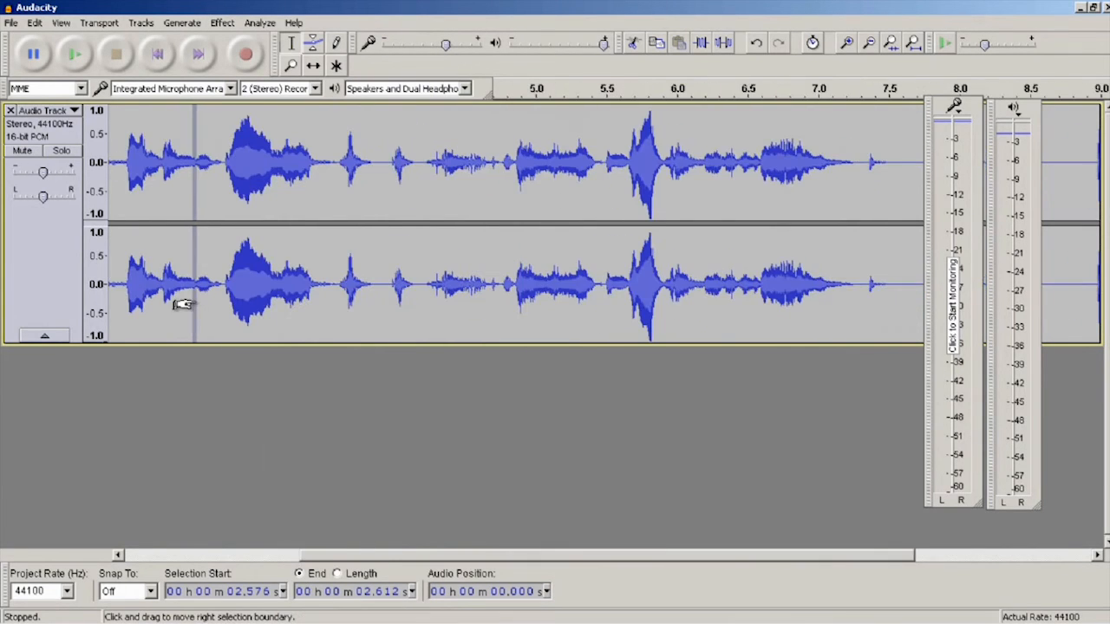
pyautogui.click(126, 149)
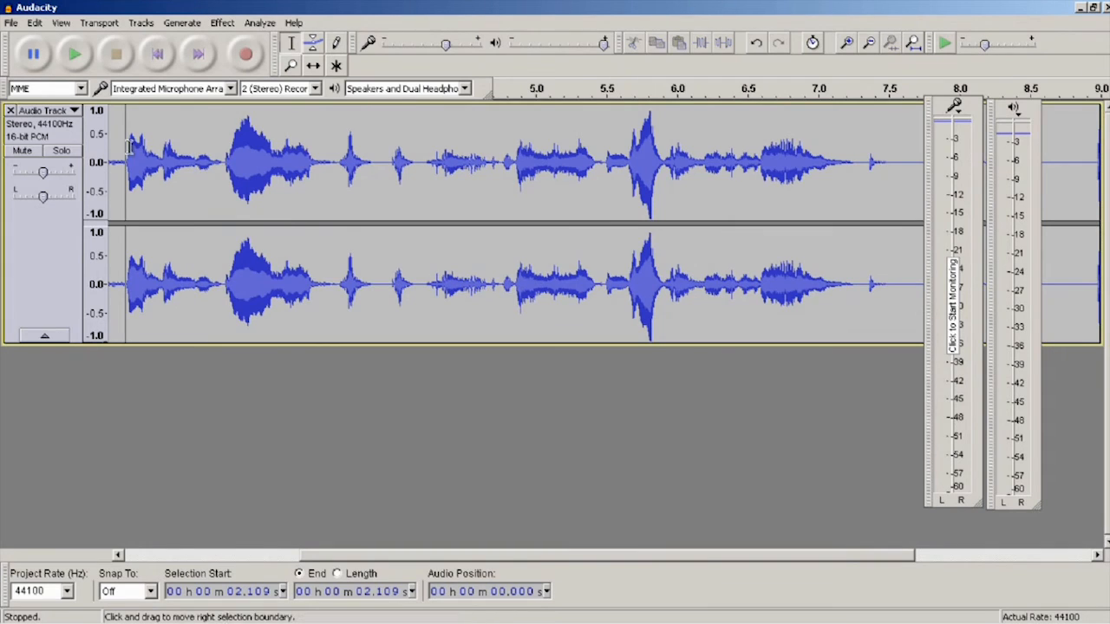
pyautogui.press('space')
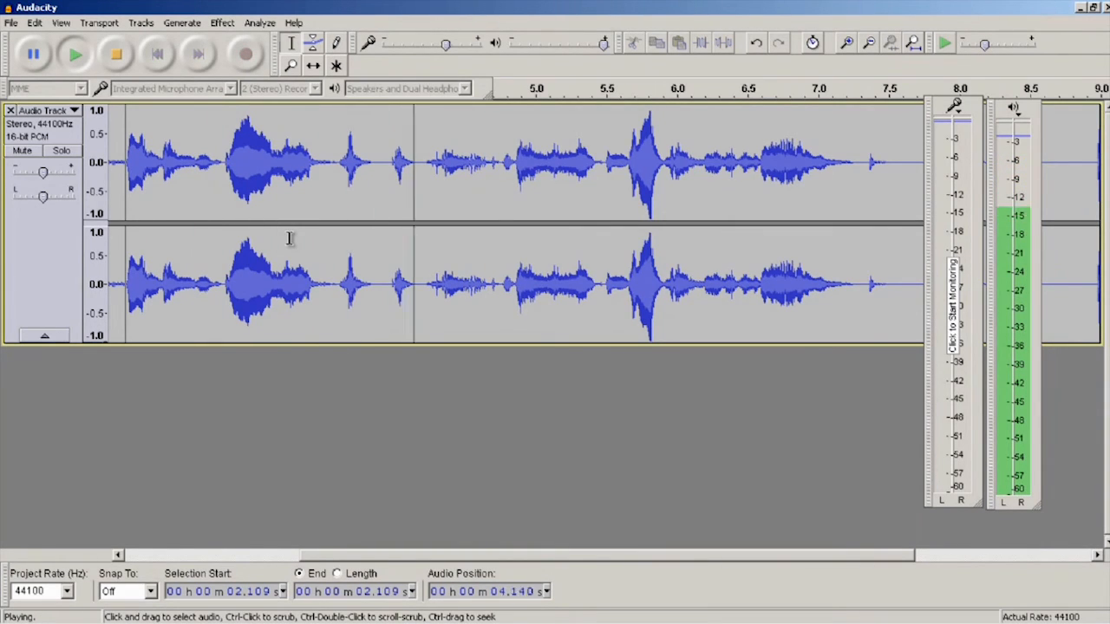
pyautogui.press('space')
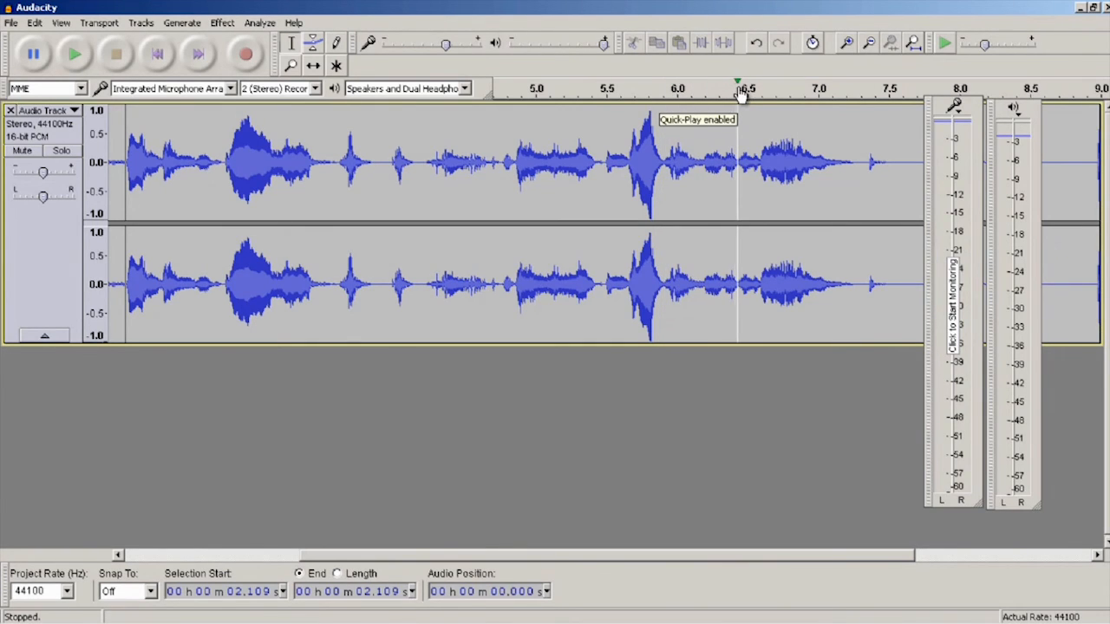
# - Quick-play the track from about 7.4 and 5.5 seconds on the timeline, and stop playback
pyautogui.click(869, 88)
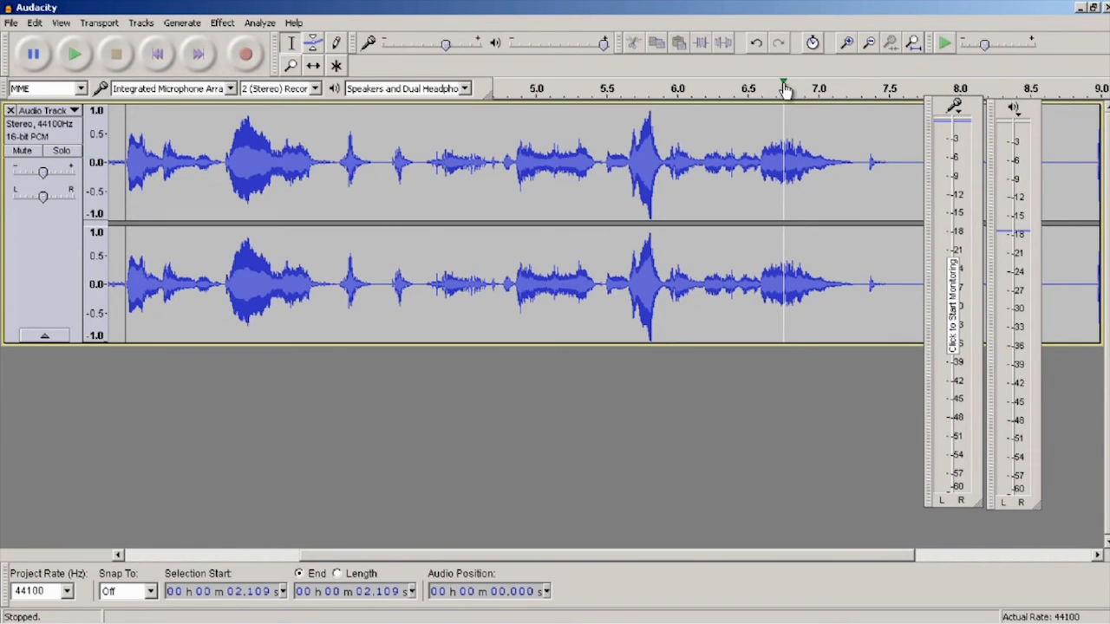
pyautogui.click(607, 88)
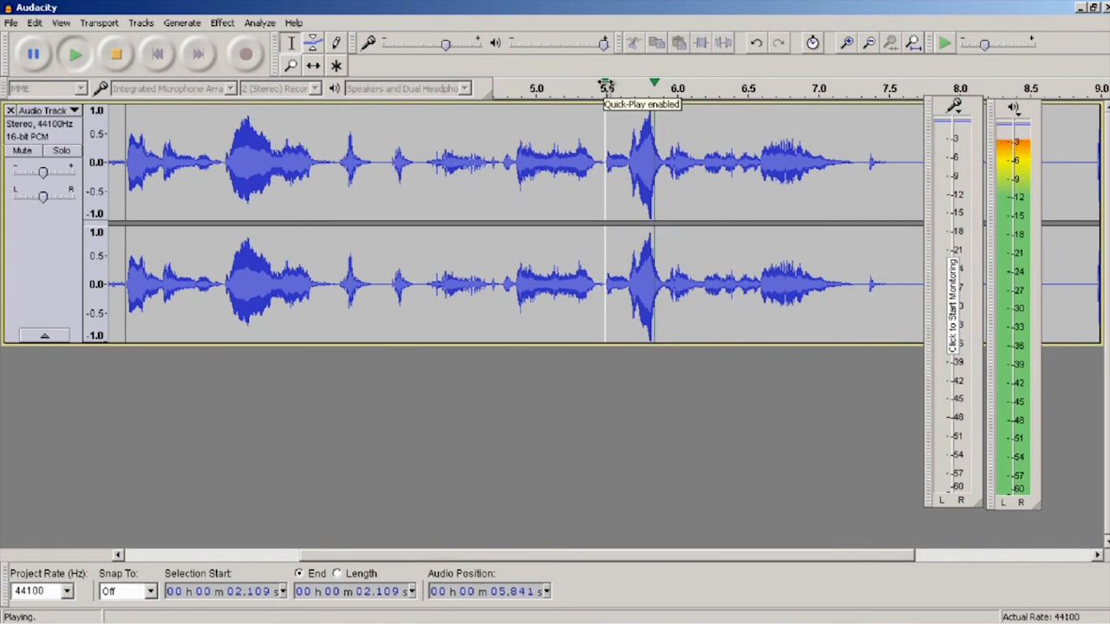
pyautogui.click(607, 88)
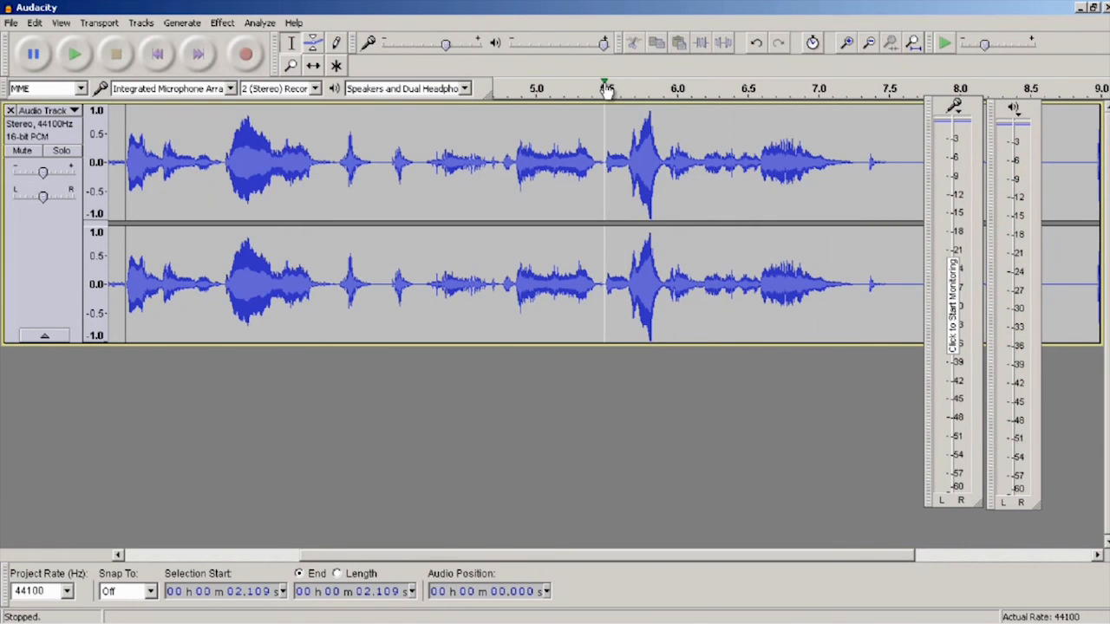